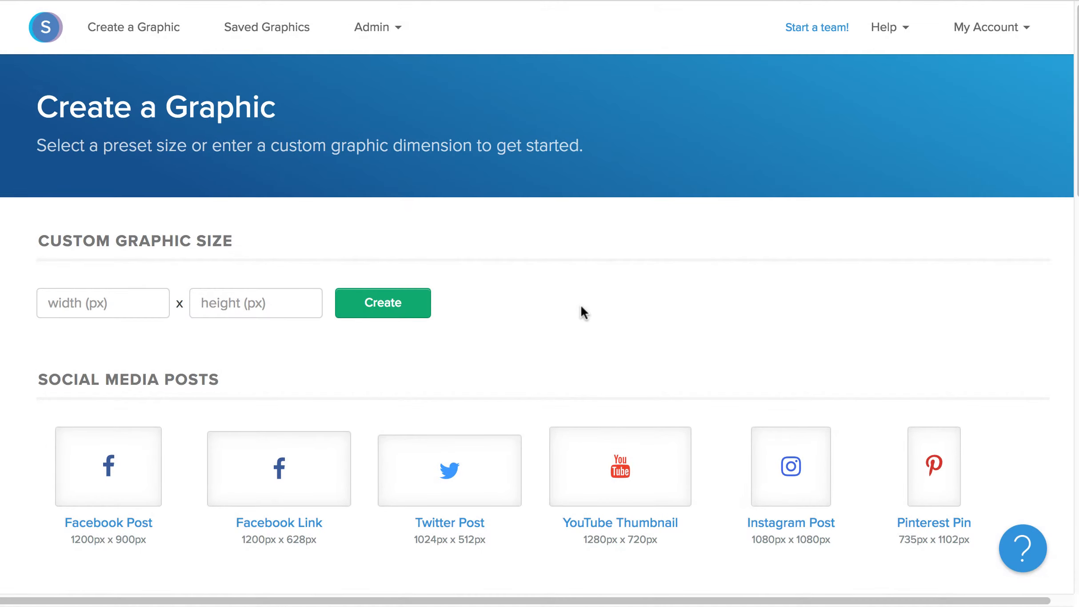
- Start a new eBook Cover graphic from scratch
{"action": "scroll", "coordinate": [582, 311], "scroll_direction": "down", "scroll_amount": 10}
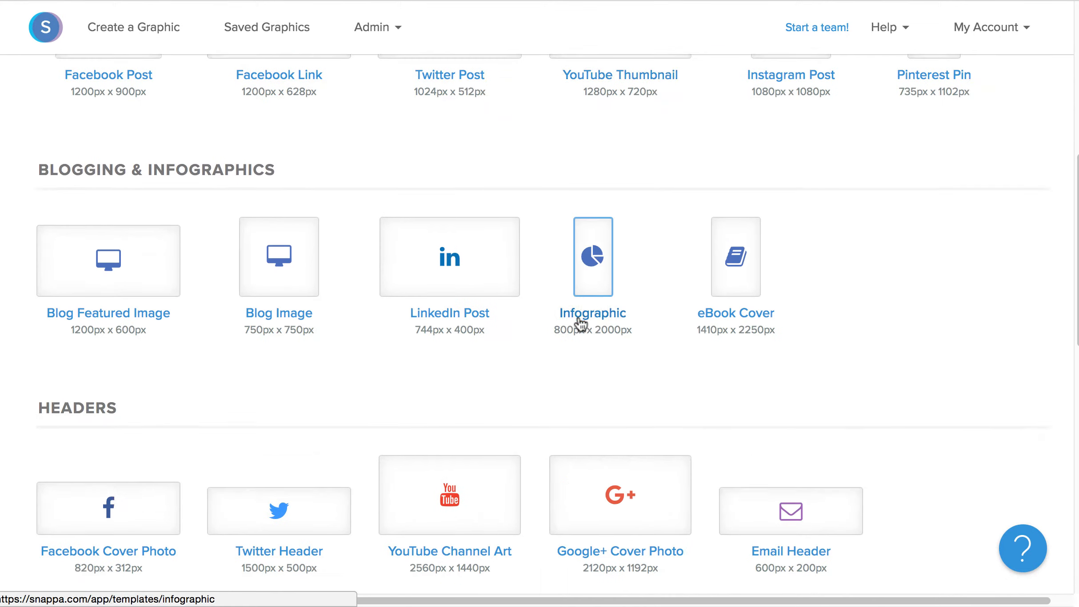
{"action": "scroll", "coordinate": [623, 285], "scroll_direction": "down", "scroll_amount": 2}
{"action": "left_click", "coordinate": [738, 197]}
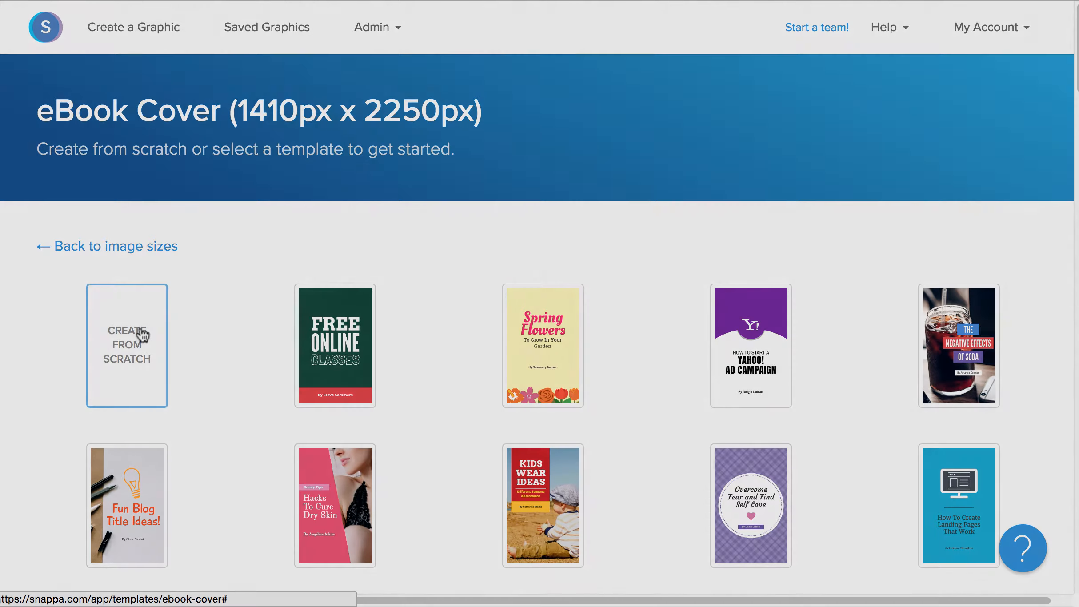
{"action": "left_click", "coordinate": [141, 337]}
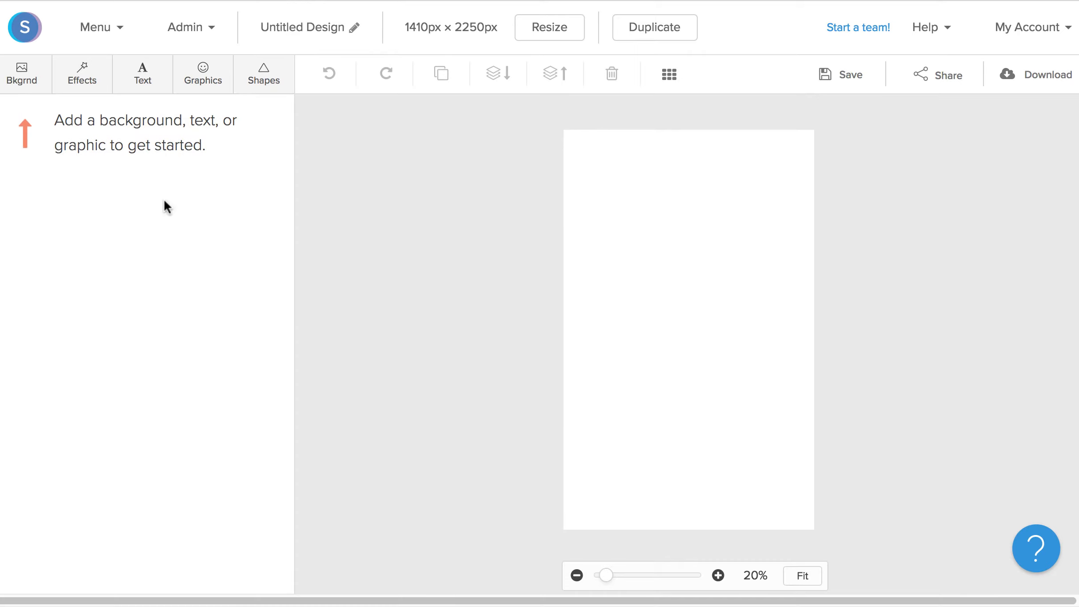
- Set the cover's background color to #fffdbd
{"action": "left_click", "coordinate": [33, 84]}
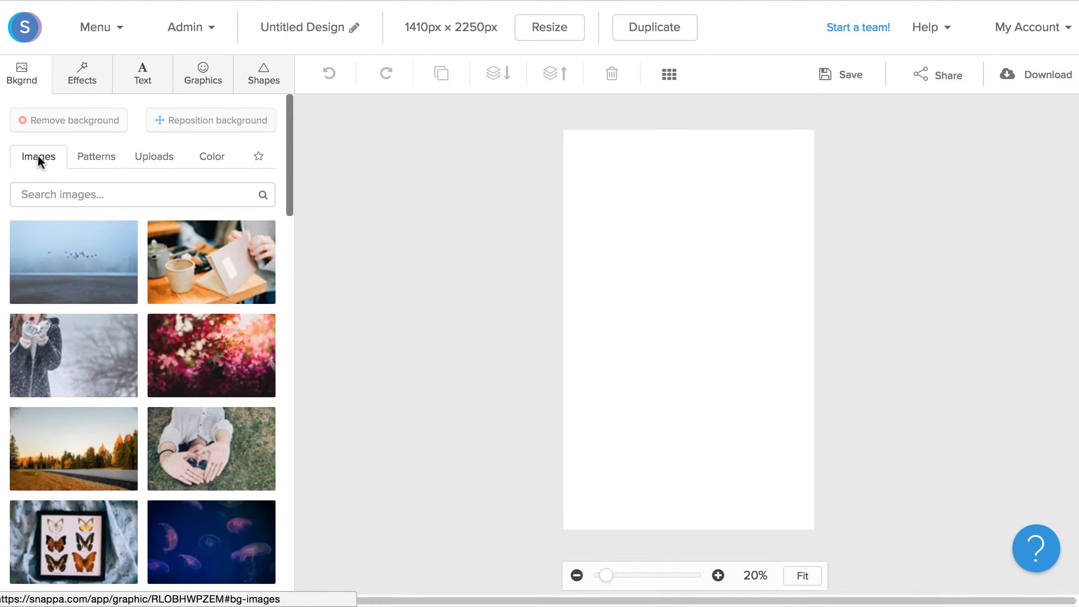
{"action": "left_click", "coordinate": [97, 159]}
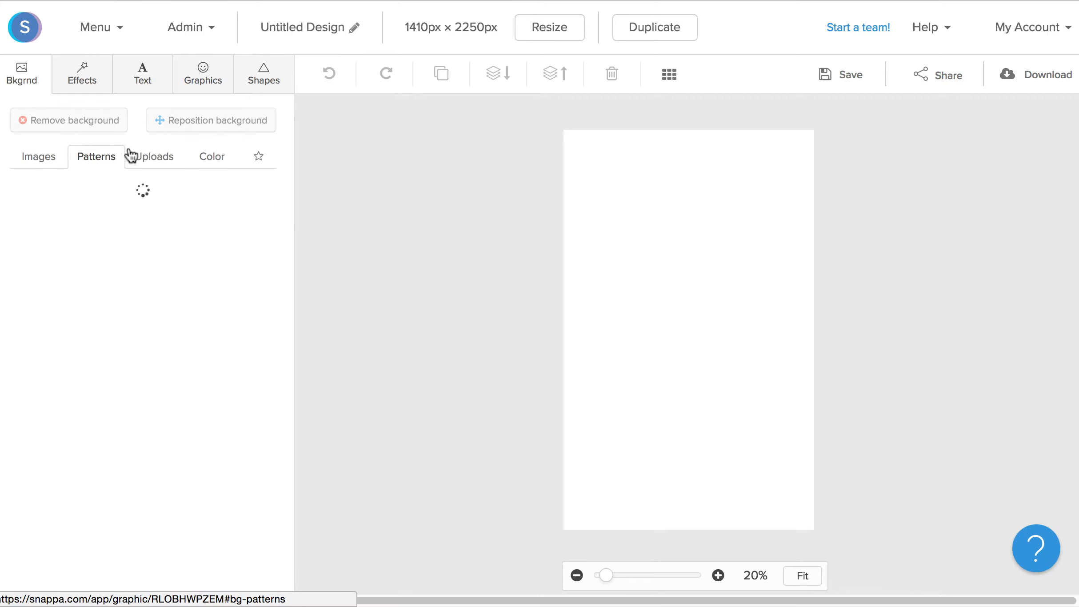
{"action": "left_click", "coordinate": [150, 157]}
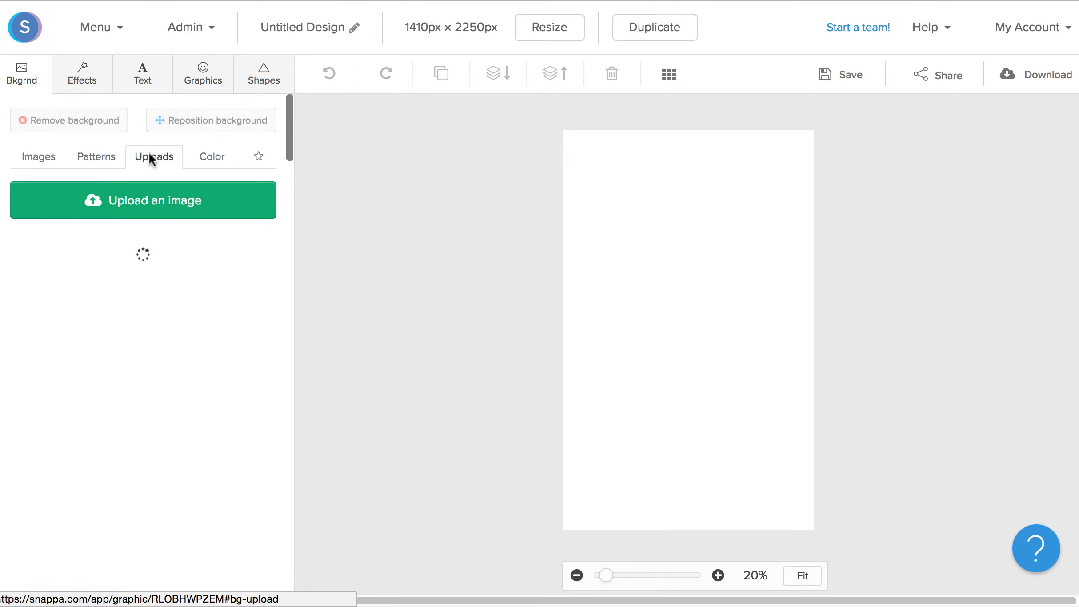
{"action": "left_click", "coordinate": [200, 156]}
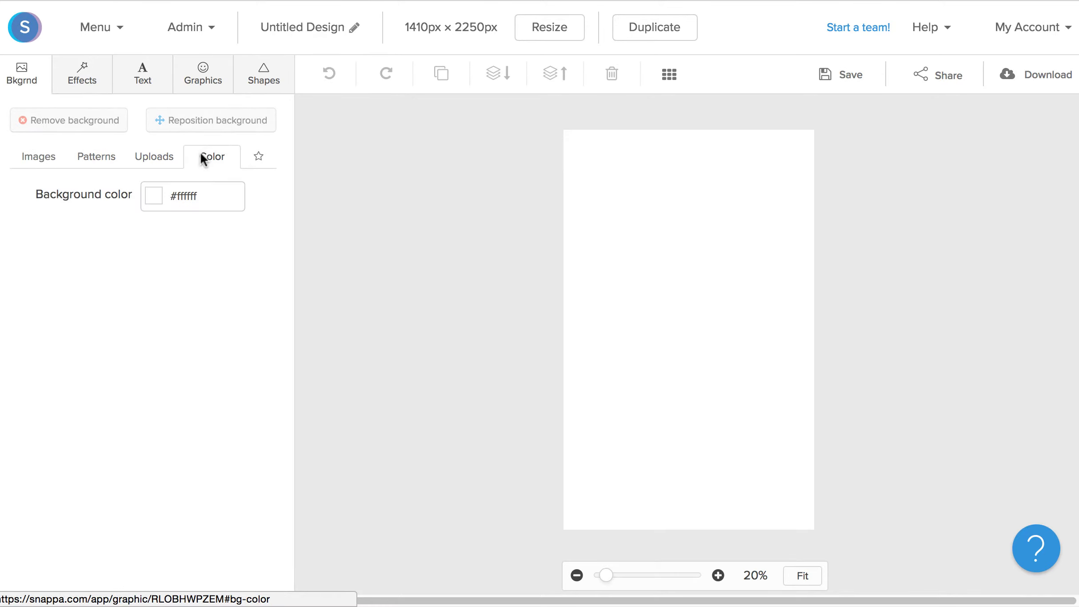
{"action": "left_click", "coordinate": [154, 205]}
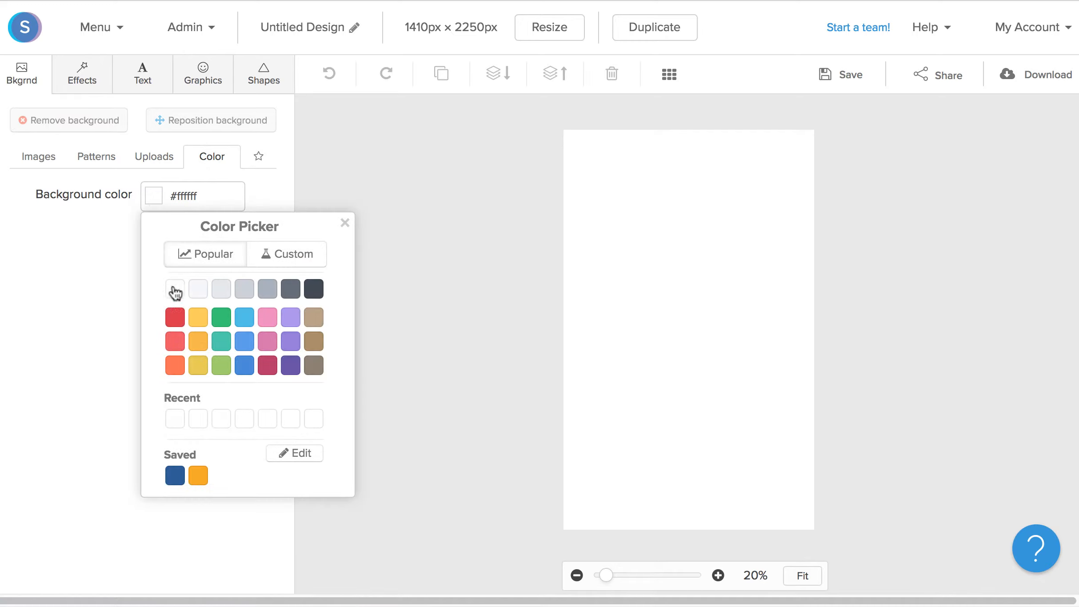
{"action": "left_click", "coordinate": [186, 199]}
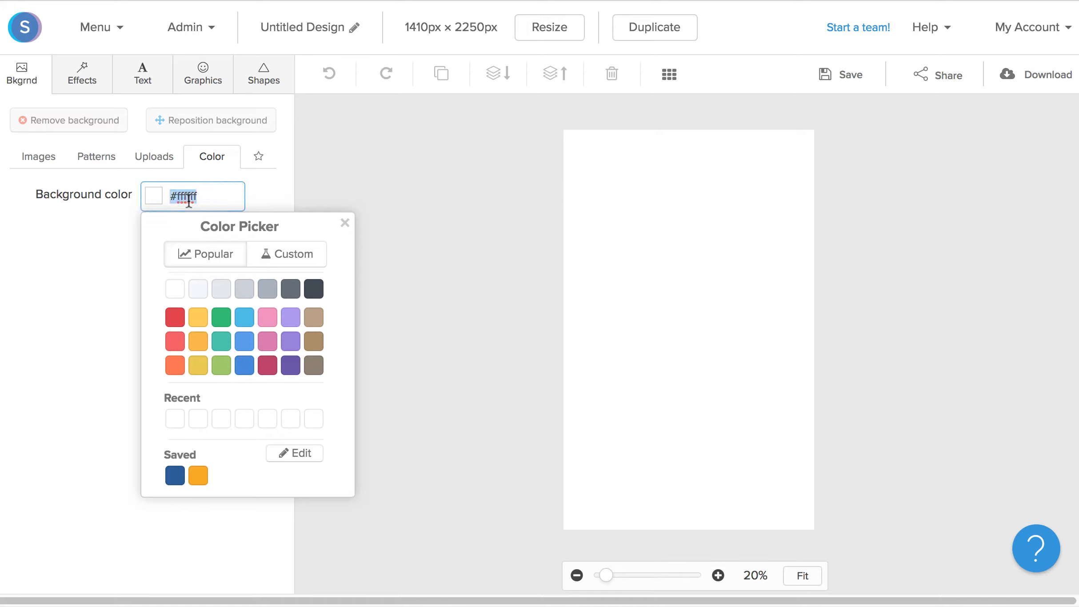
{"action": "type", "text": "#fffdbd"}
{"action": "left_click", "coordinate": [503, 412]}
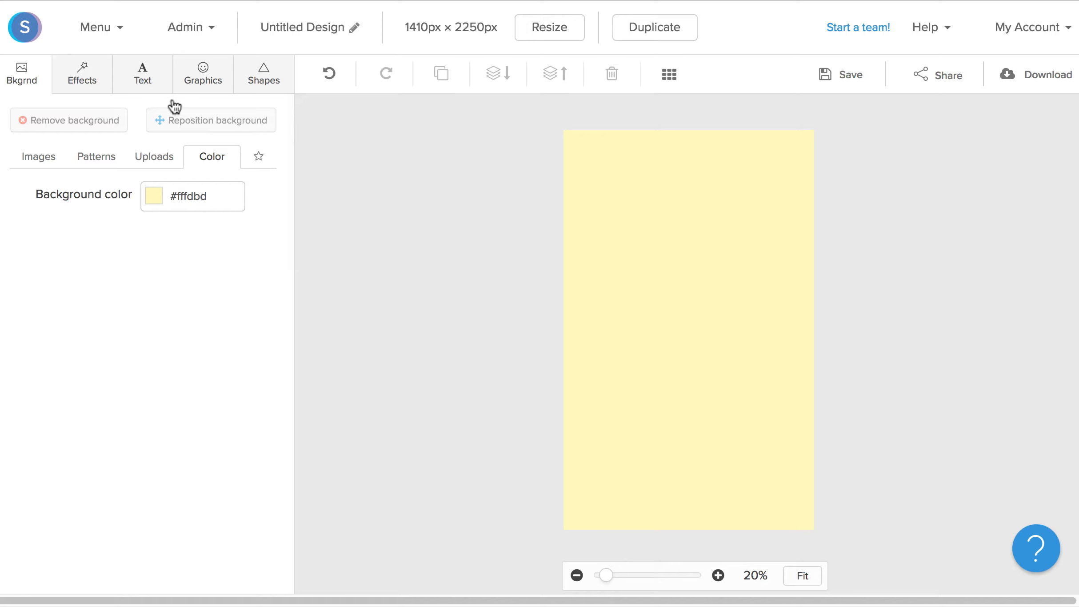
- Add a heading to the cover and replace its text with Spring Flowers
{"action": "left_click", "coordinate": [153, 82]}
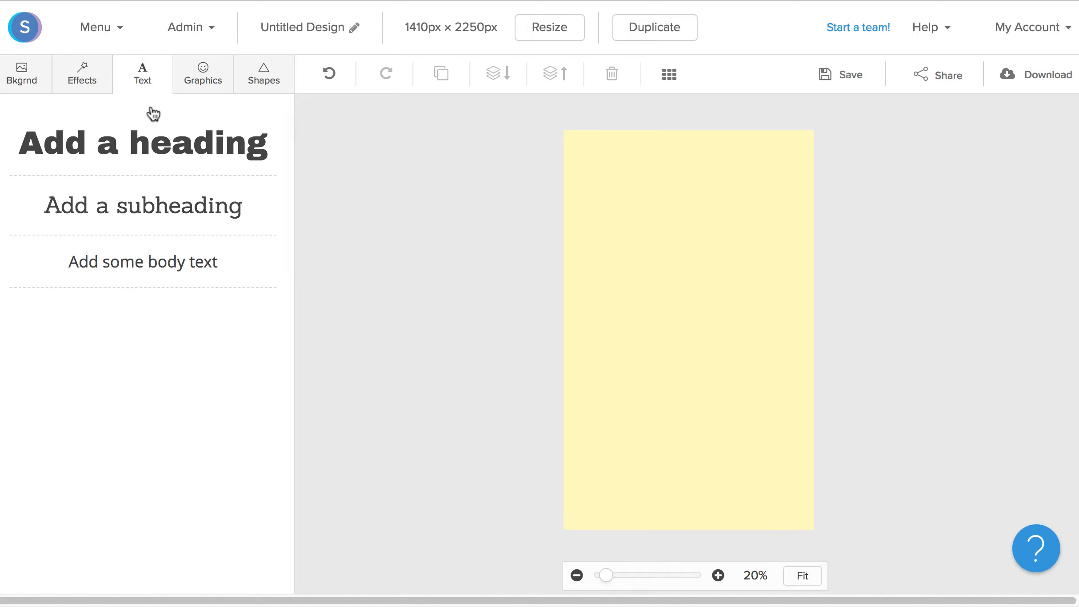
{"action": "left_click", "coordinate": [148, 151]}
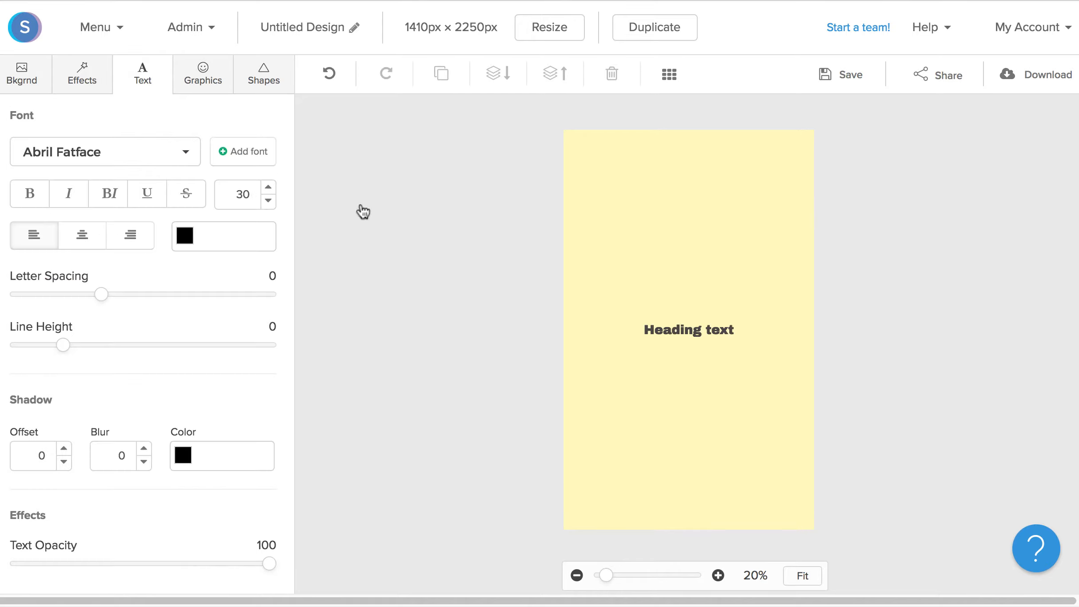
{"action": "left_click", "coordinate": [664, 329]}
{"action": "double_click", "coordinate": [668, 329]}
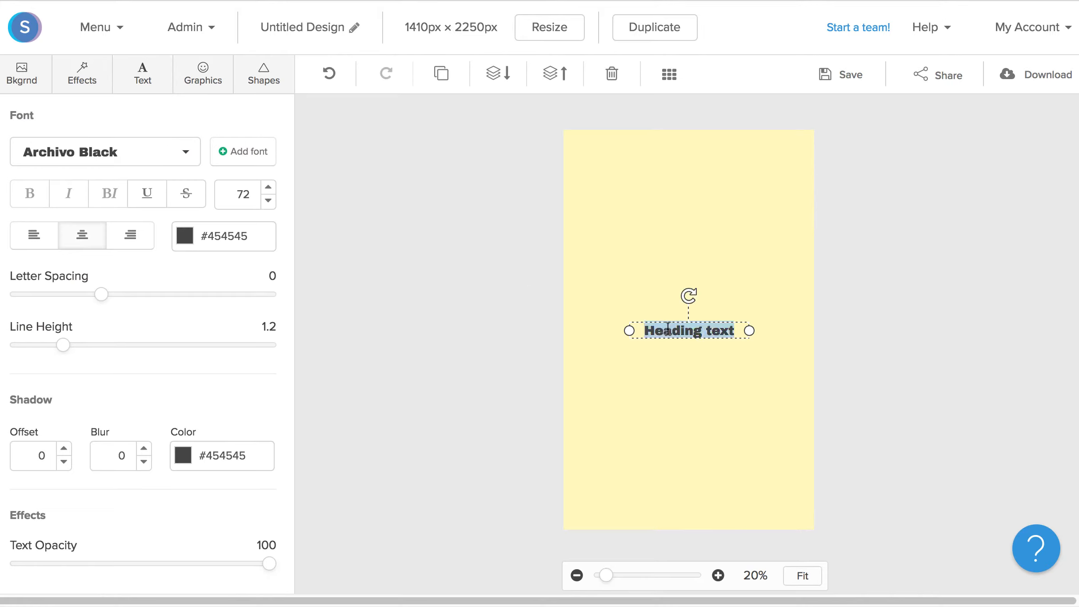
{"action": "type", "text": "Sp"}
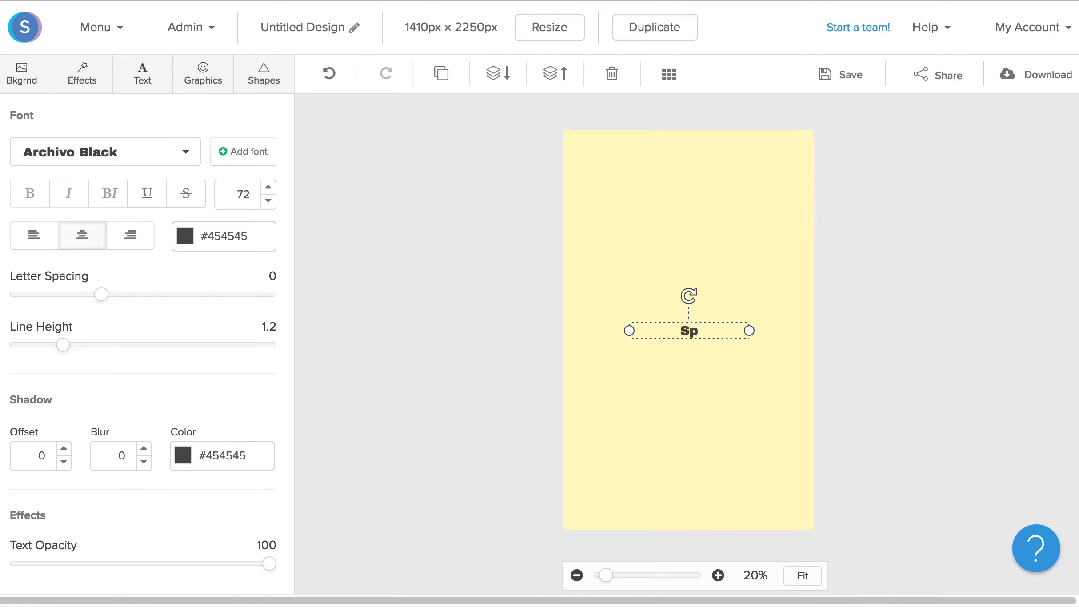
{"action": "type", "text": "ring Flowers"}
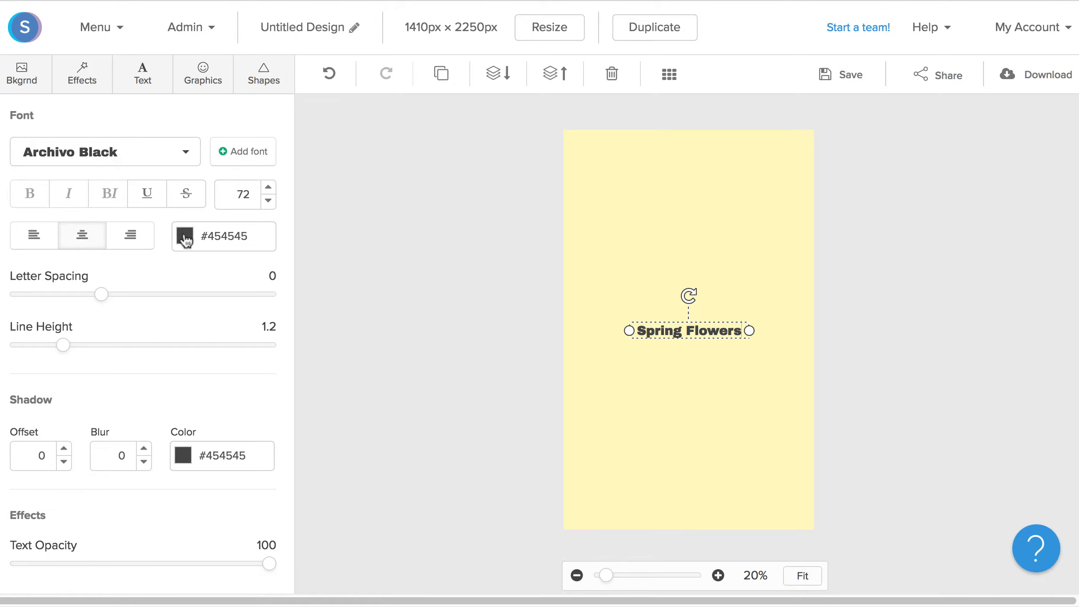
- Set the heading's text color to #ed096c and its font size to 300
{"action": "left_click", "coordinate": [207, 235]}
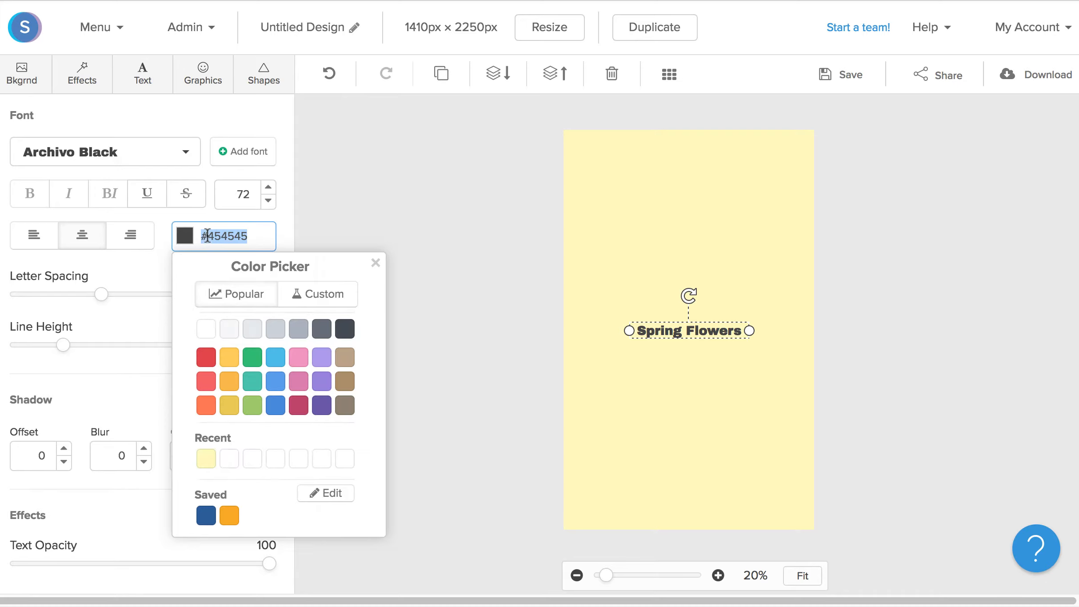
{"action": "type", "text": "#ed096c"}
{"action": "left_click", "coordinate": [253, 199]}
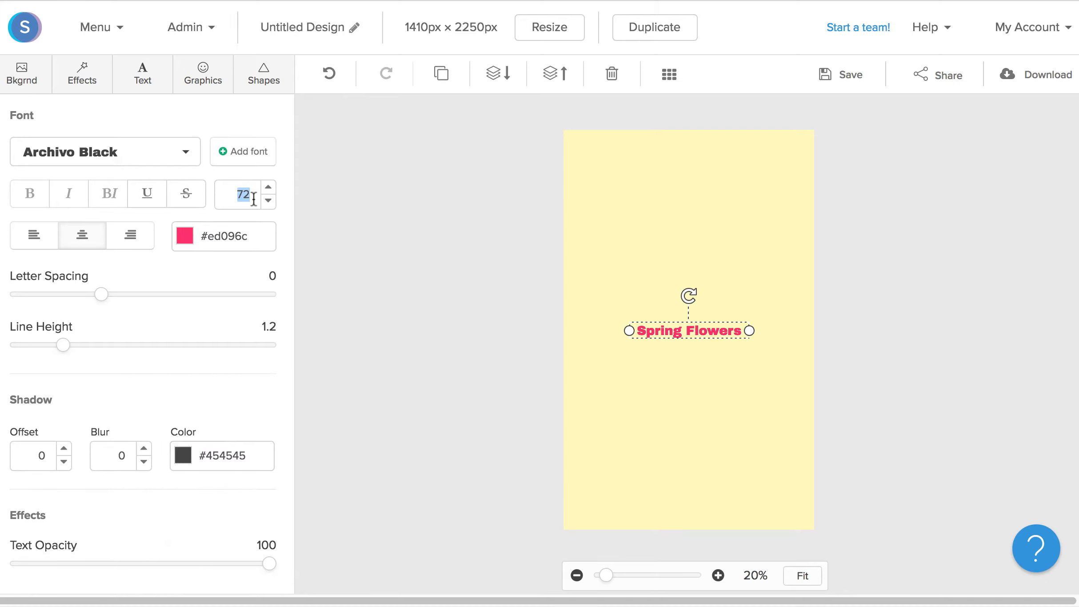
{"action": "type", "text": "300"}
- Change the heading's font to Oleo Script
{"action": "left_click", "coordinate": [107, 154]}
{"action": "scroll", "coordinate": [146, 311], "scroll_direction": "down", "scroll_amount": 15}
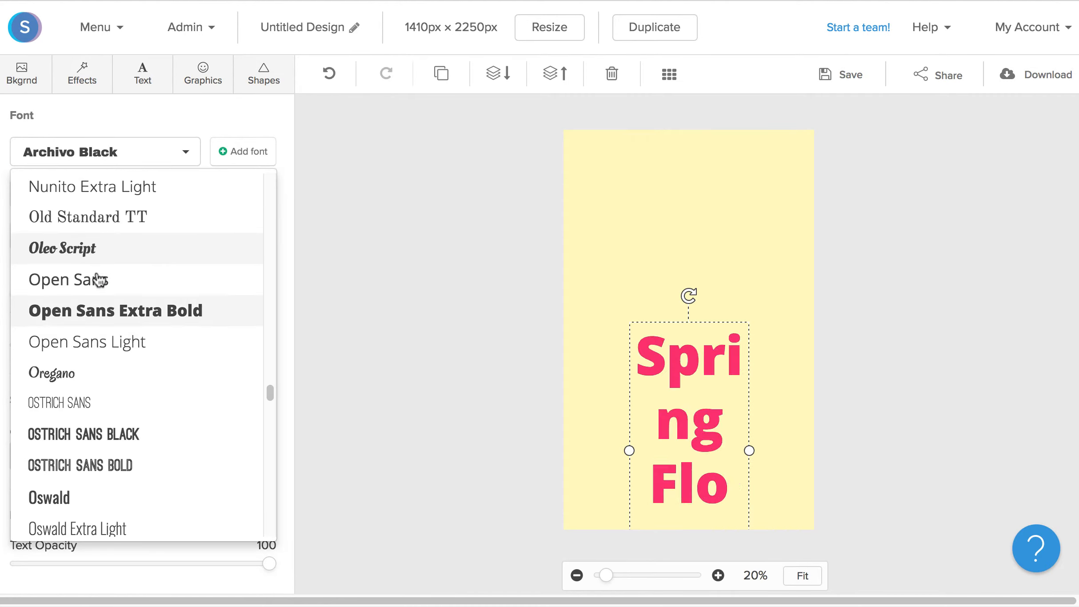
{"action": "left_click", "coordinate": [109, 252]}
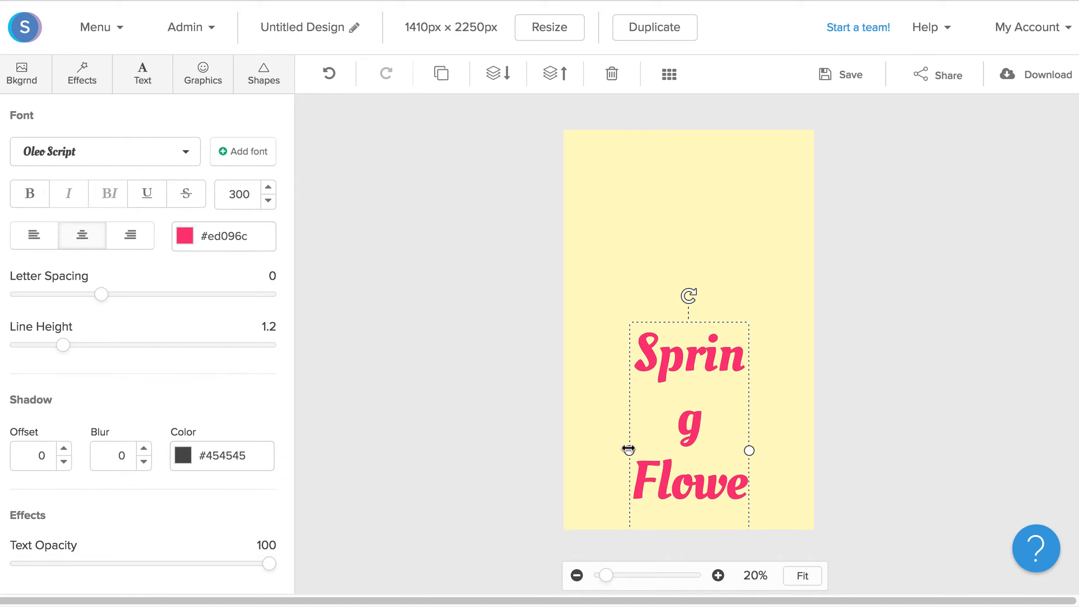
- Widen the heading's text box so Spring Flowers fits on two lines
{"action": "left_click_drag", "start_coordinate": [629, 450], "coordinate": [587, 455]}
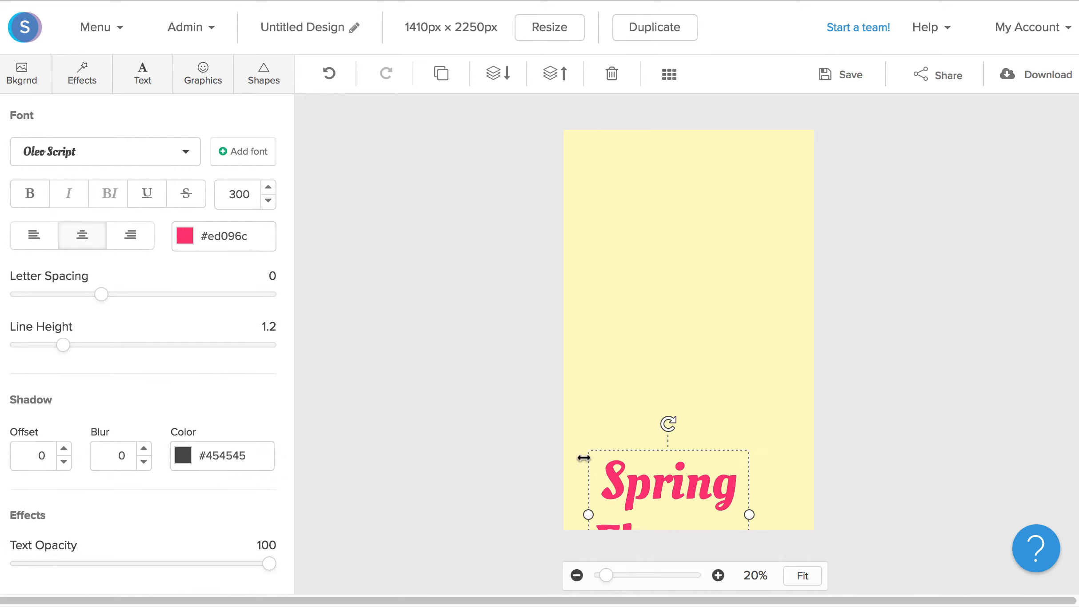
{"action": "left_click", "coordinate": [574, 462]}
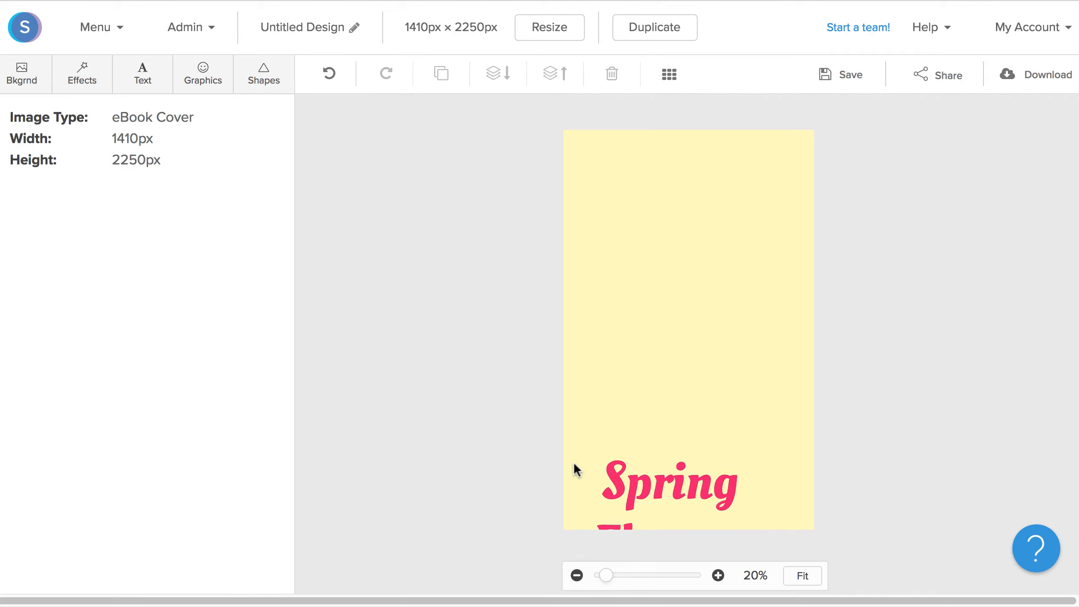
- Move the heading near the top of the cover and reduce its line height
{"action": "left_click_drag", "start_coordinate": [632, 469], "coordinate": [653, 219]}
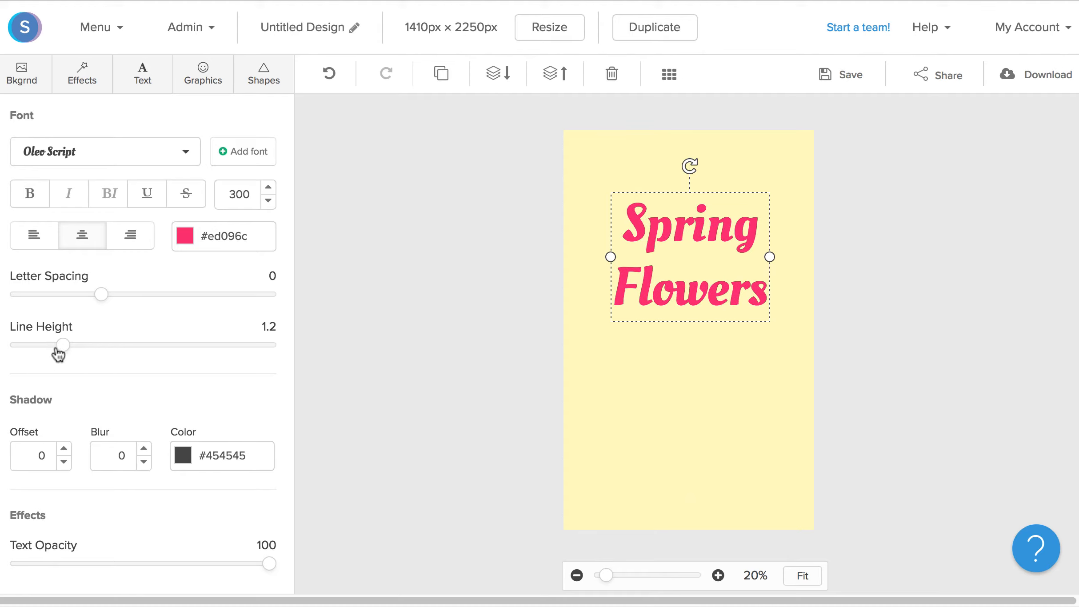
{"action": "left_click_drag", "start_coordinate": [51, 346], "coordinate": [32, 351]}
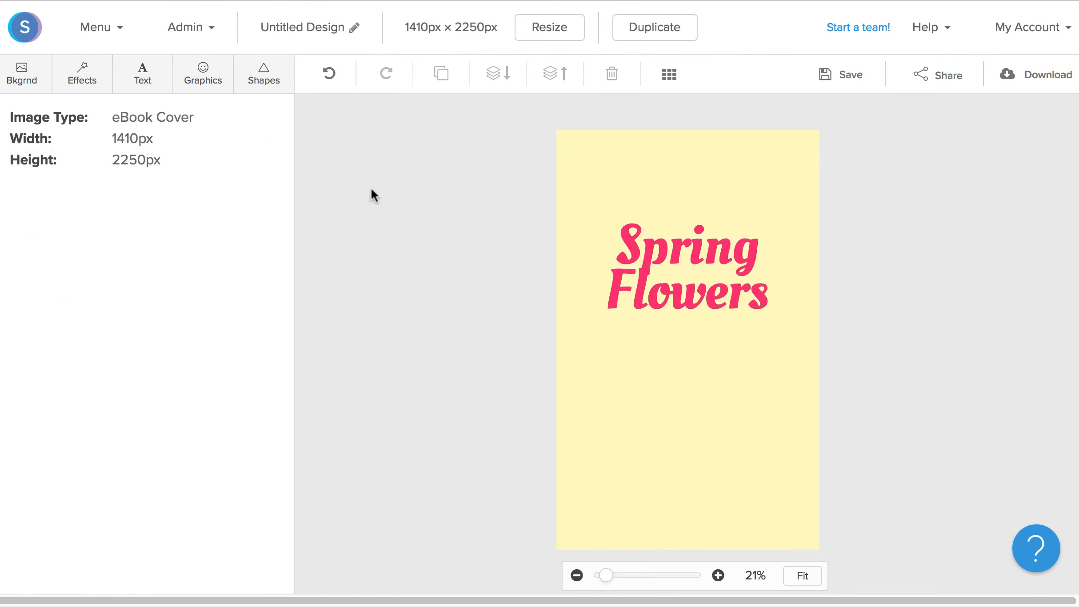
- Add a subheading below the title and paste To Grow In Your Garden as its text
{"action": "left_click", "coordinate": [143, 82]}
{"action": "left_click", "coordinate": [179, 200]}
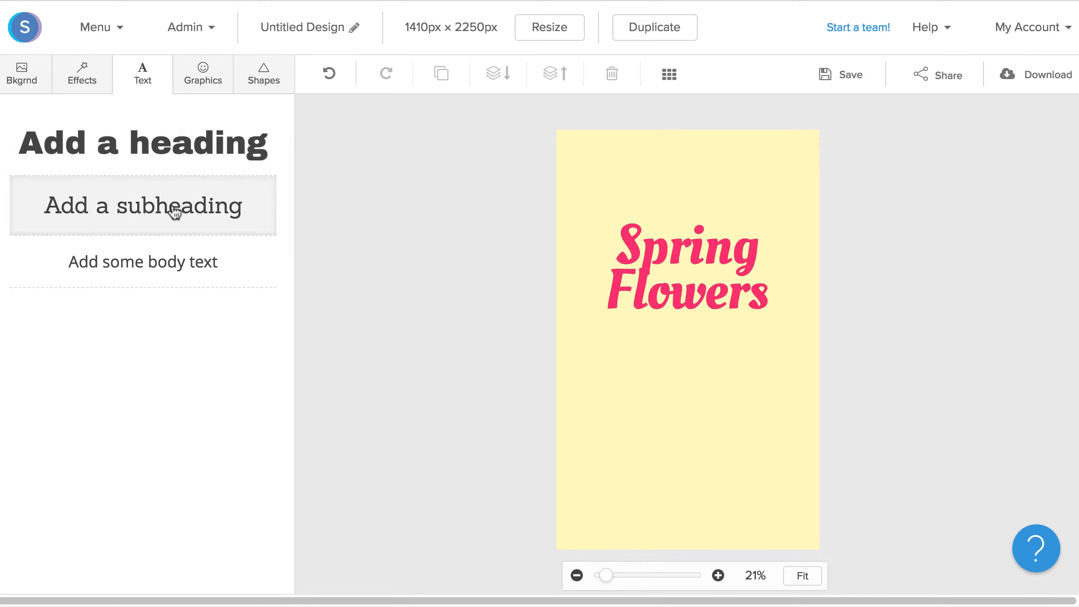
{"action": "double_click", "coordinate": [692, 341]}
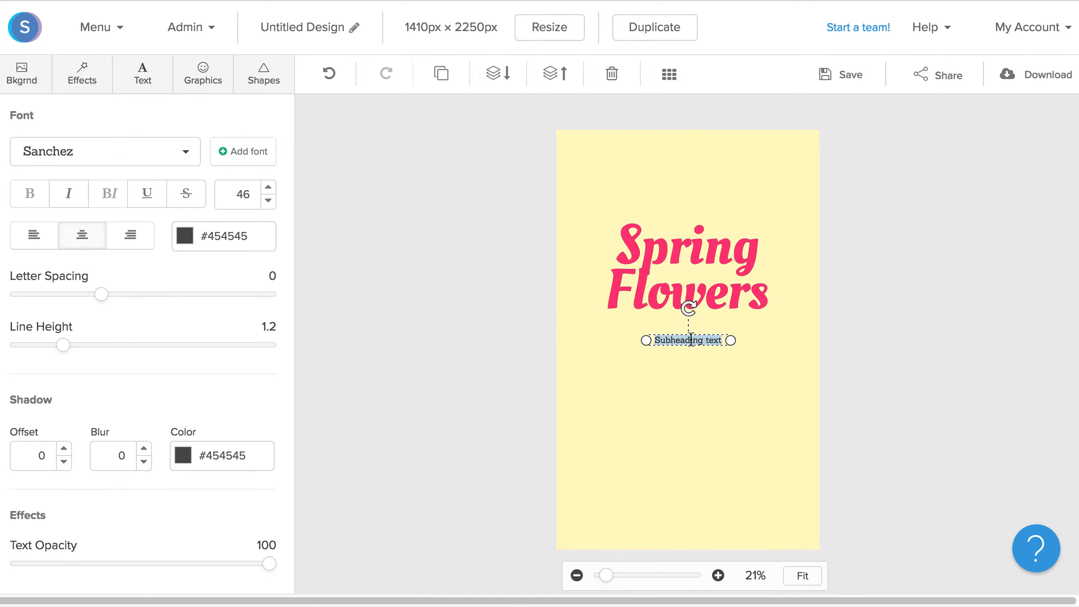
{"action": "type", "text": "To Grow In Your Garden"}
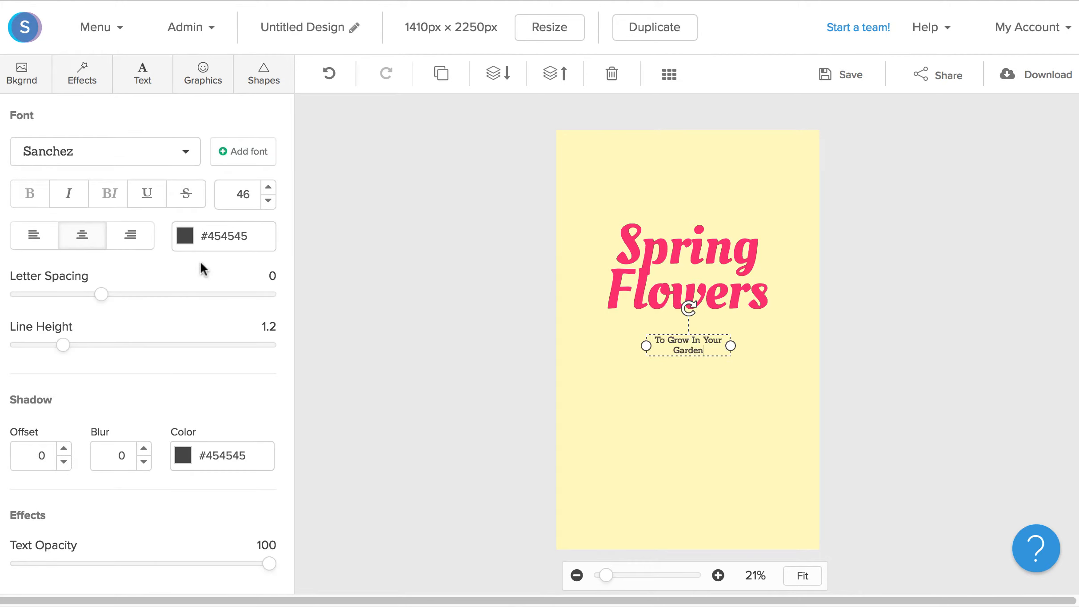
- Set the subheading's font size to 98 and its font to Roboto Slab
{"action": "double_click", "coordinate": [240, 196]}
{"action": "type", "text": "98"}
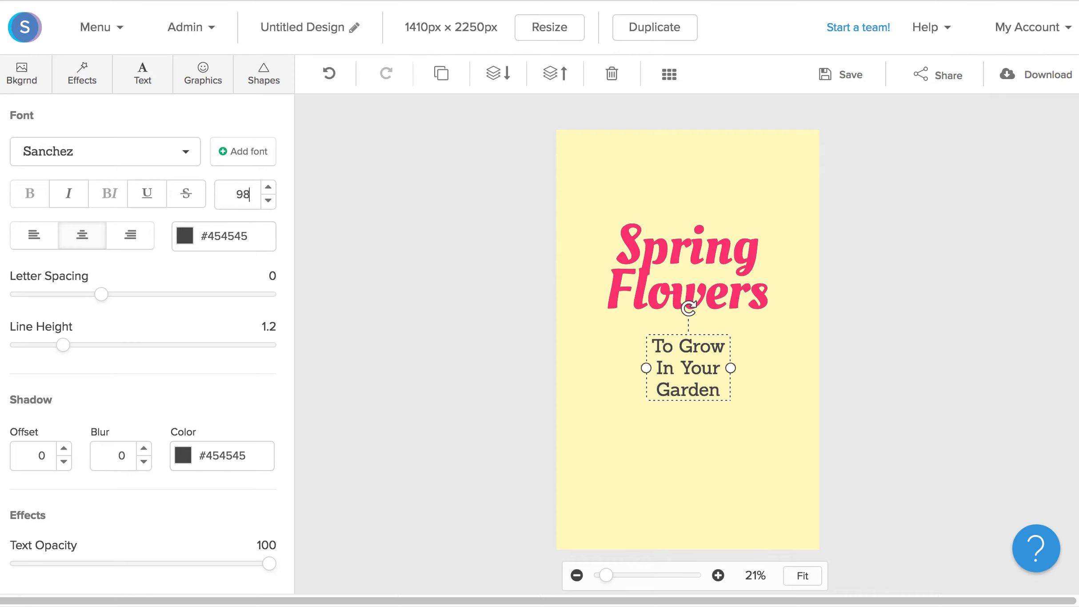
{"action": "left_click", "coordinate": [149, 155]}
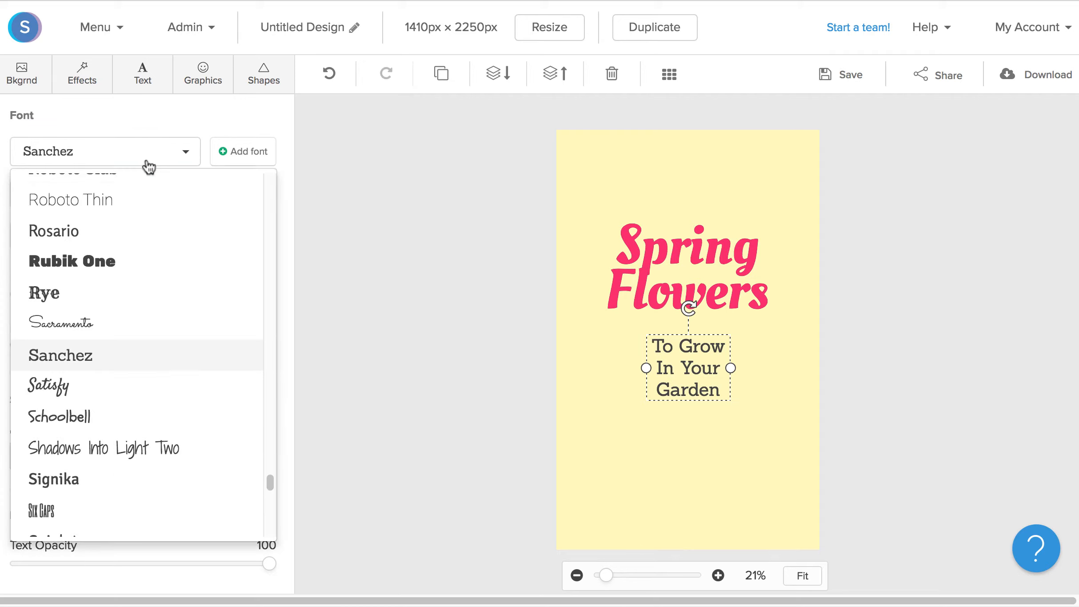
{"action": "scroll", "coordinate": [154, 404], "scroll_direction": "up", "scroll_amount": 8}
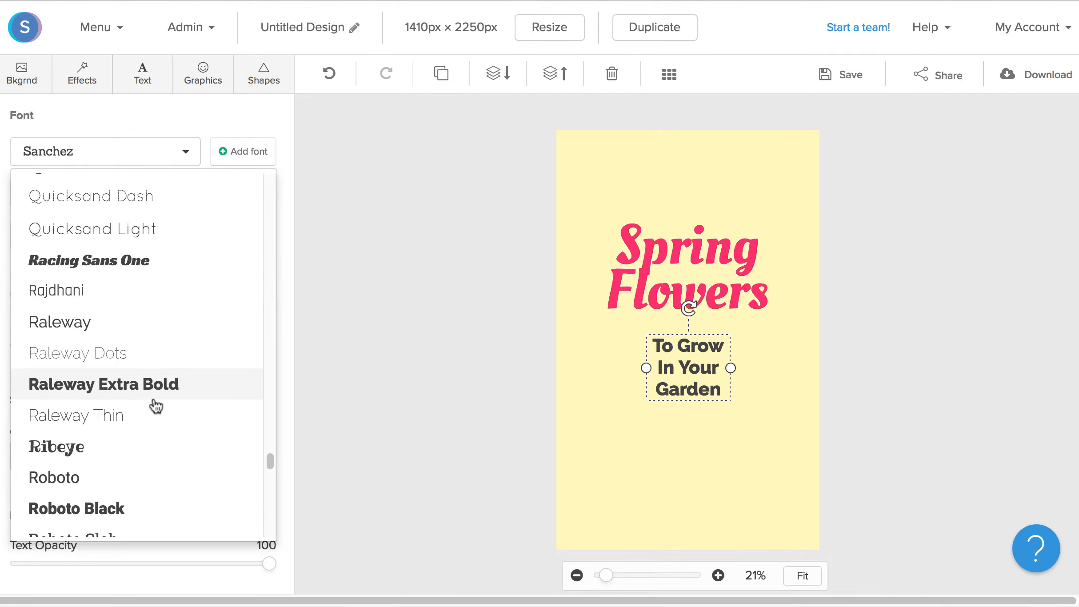
{"action": "scroll", "coordinate": [149, 420], "scroll_direction": "down", "scroll_amount": 3}
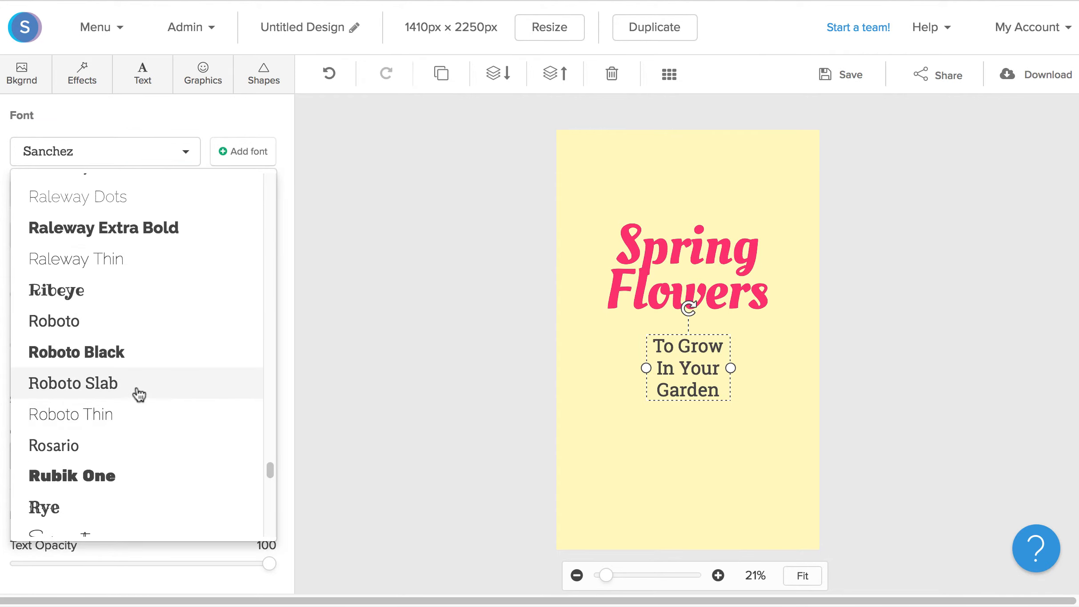
{"action": "left_click", "coordinate": [139, 394]}
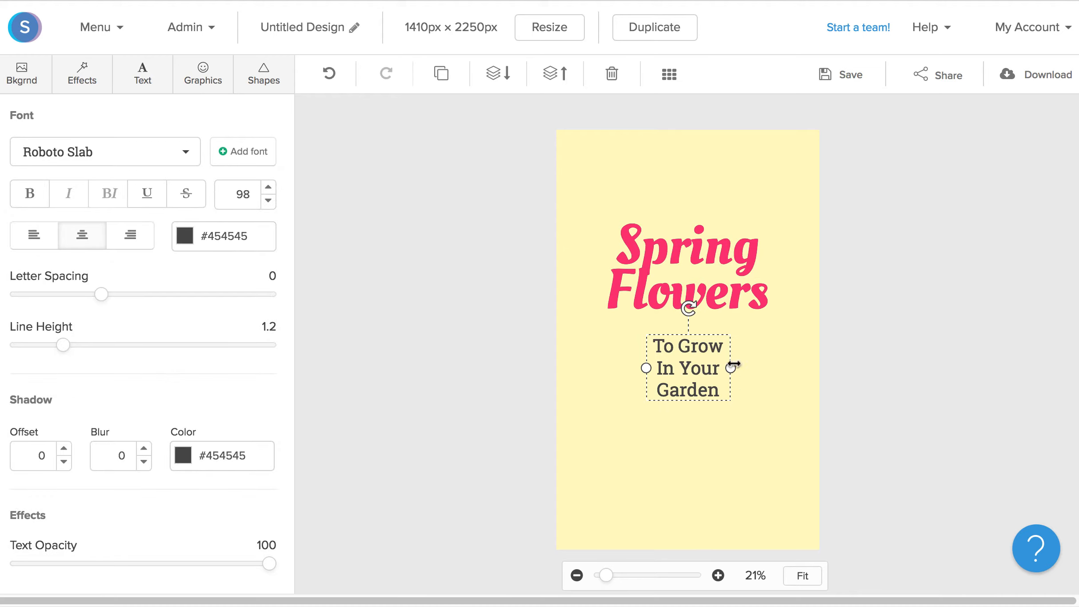
- Widen the subheading's text box and move it just below the heading
{"action": "left_click_drag", "start_coordinate": [732, 369], "coordinate": [773, 364]}
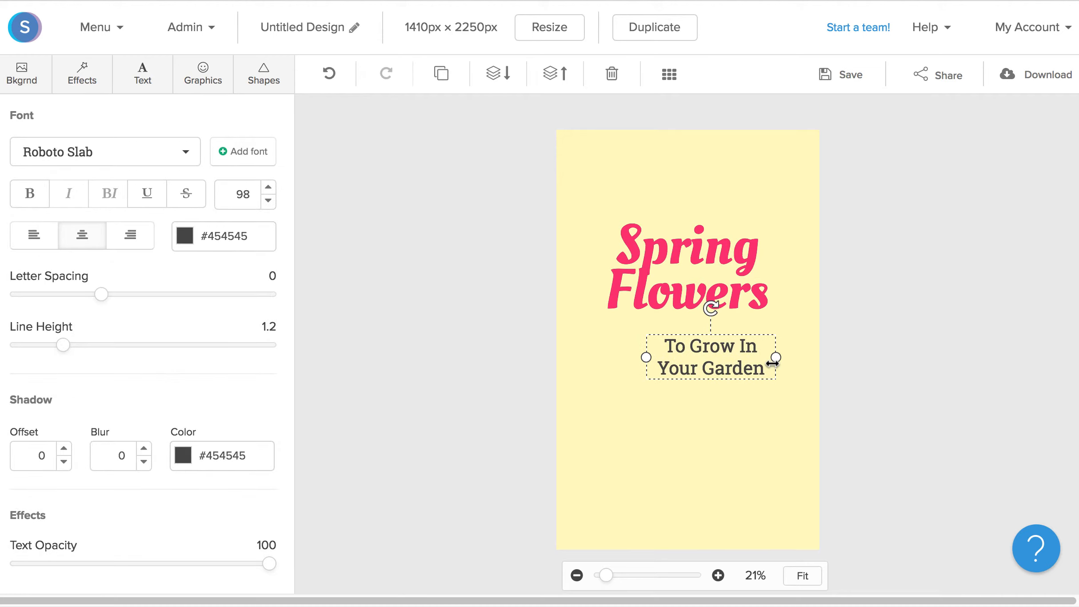
{"action": "left_click", "coordinate": [772, 363]}
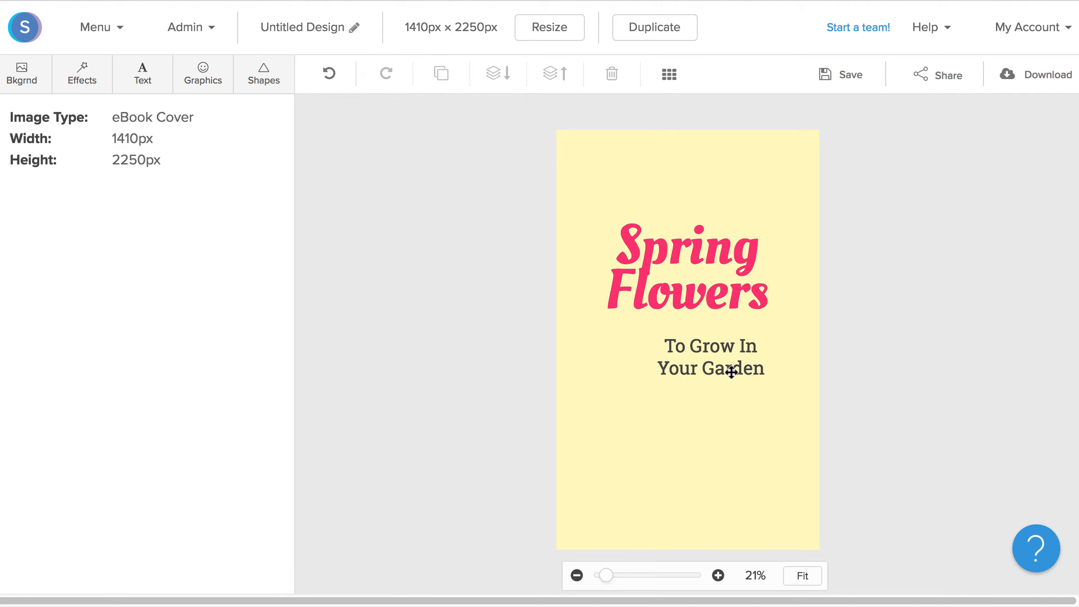
{"action": "left_click", "coordinate": [723, 362]}
{"action": "left_click_drag", "start_coordinate": [723, 362], "coordinate": [704, 350]}
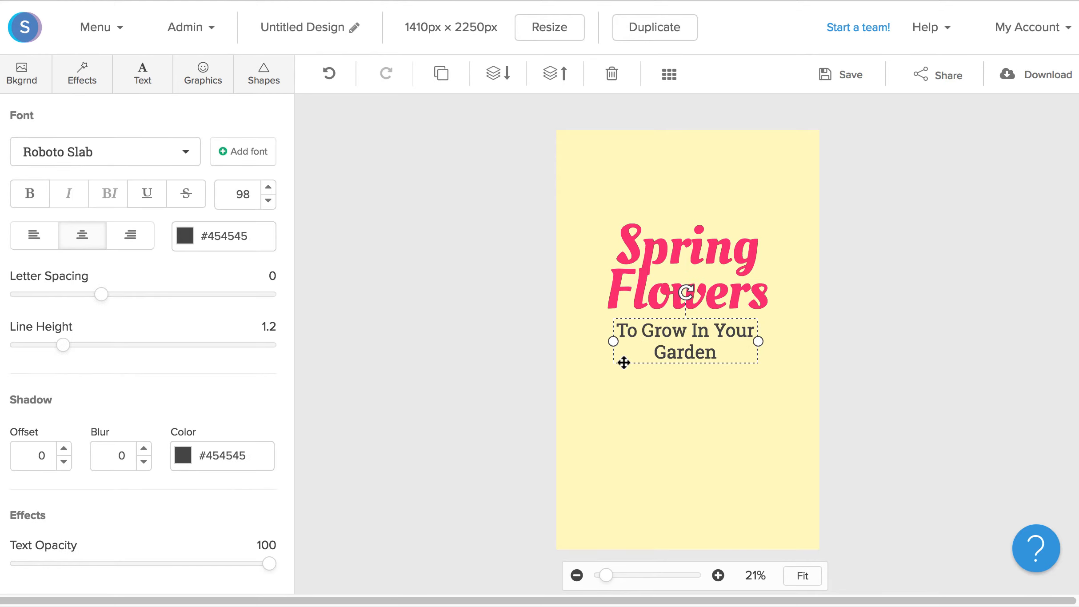
- Add another subheading below the subtitle, paste the author's name as its text, and set its size to 67
{"action": "left_click", "coordinate": [149, 84]}
{"action": "left_click", "coordinate": [170, 225]}
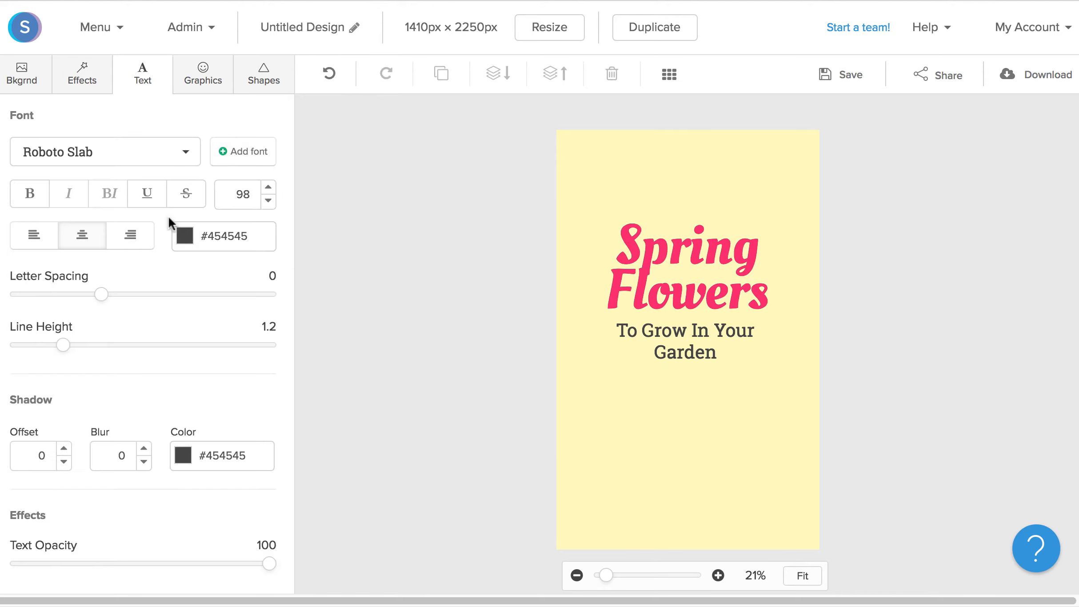
{"action": "left_click_drag", "start_coordinate": [674, 352], "coordinate": [663, 425]}
{"action": "double_click", "coordinate": [663, 424]}
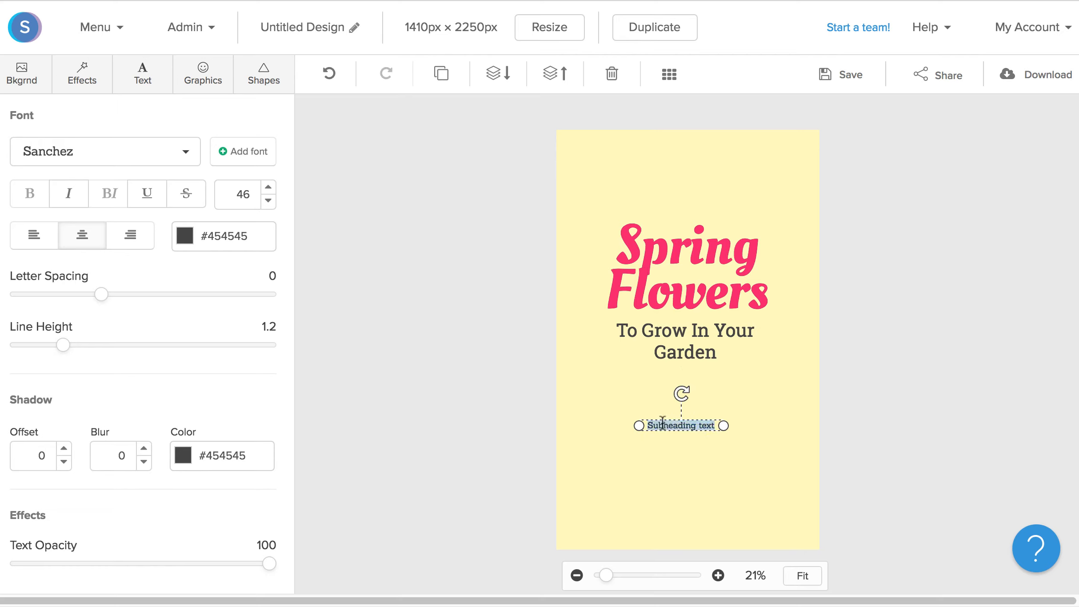
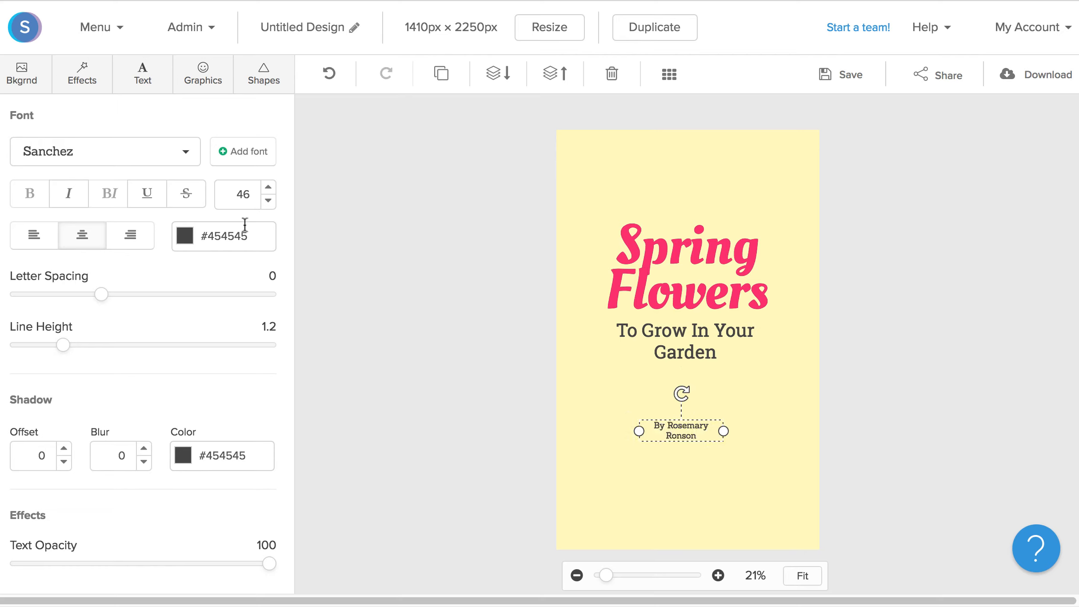
{"action": "double_click", "coordinate": [244, 194]}
{"action": "type", "text": "6"}
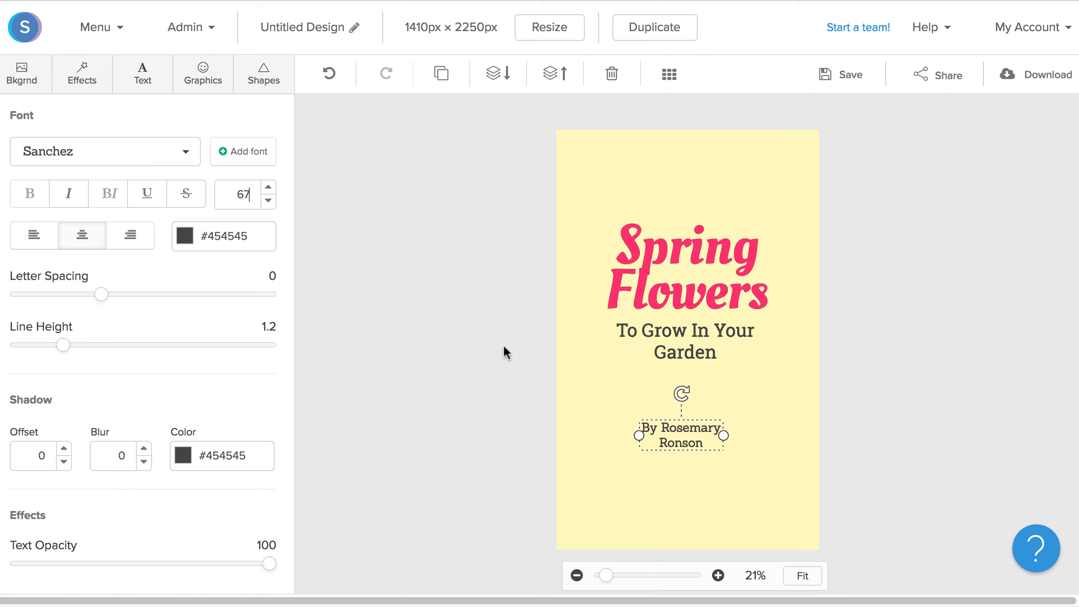
- Widen the author line's text box, center it under the subtitle, and make it italic
{"action": "left_click_drag", "start_coordinate": [720, 435], "coordinate": [772, 436]}
{"action": "left_click", "coordinate": [774, 430]}
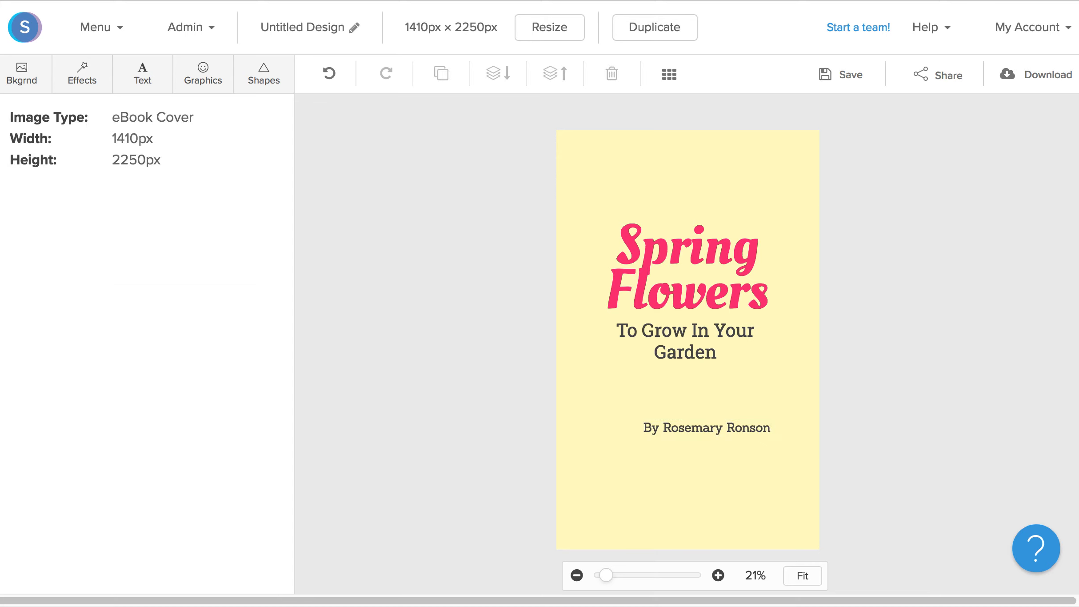
{"action": "mouse_move", "coordinate": [746, 430]}
{"action": "left_mouse_down"}
{"action": "mouse_move", "coordinate": [730, 443]}
{"action": "mouse_move", "coordinate": [729, 429]}
{"action": "left_mouse_up"}
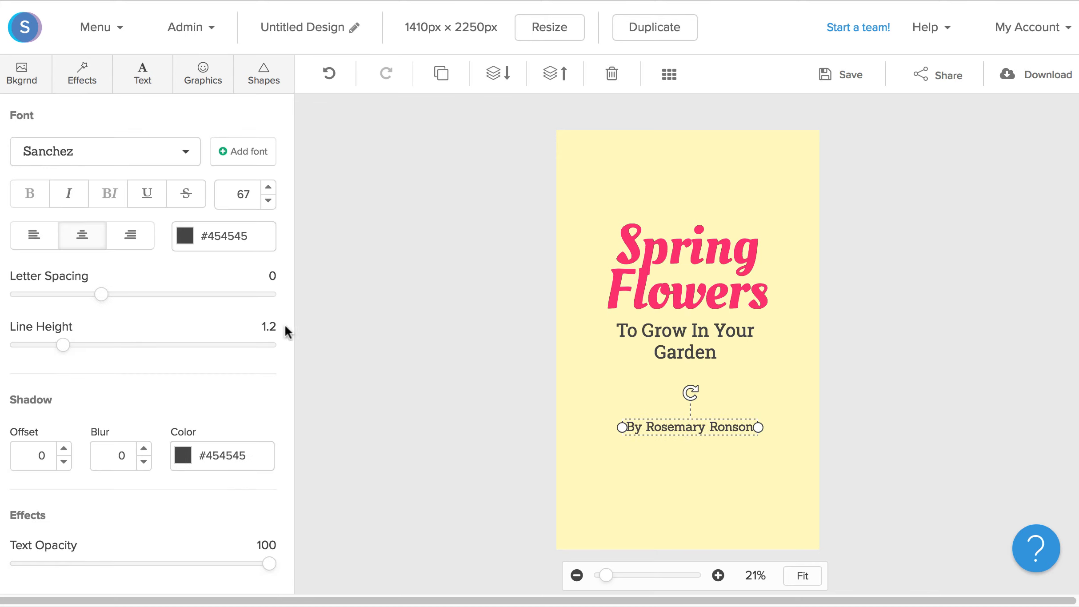
{"action": "left_click", "coordinate": [71, 196]}
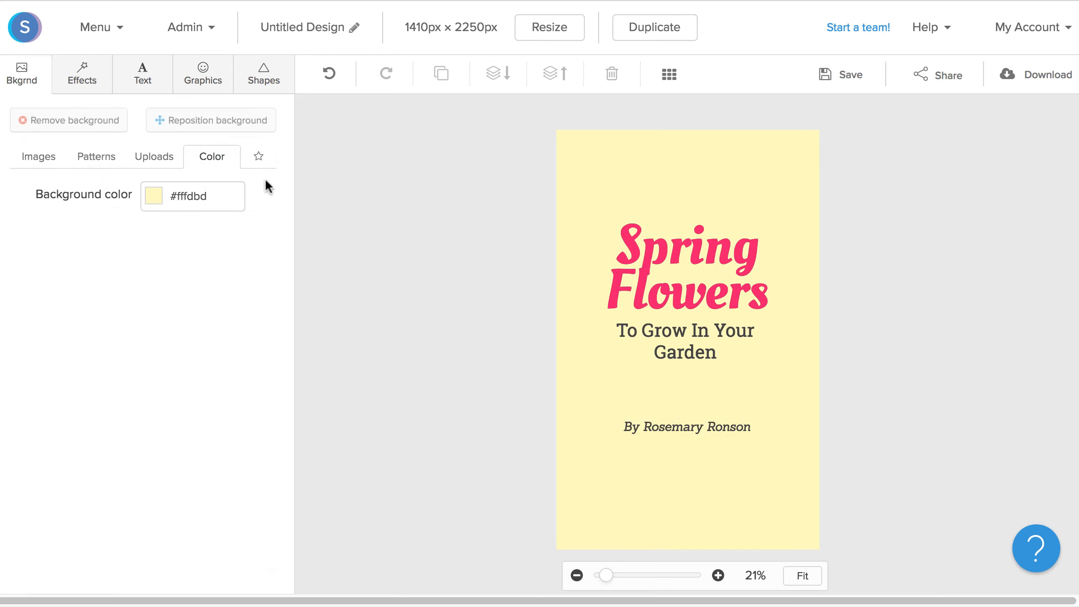
- Search the graphics for flowers and place several flower illustrations side by side along the cover's bottom edge
{"action": "left_click", "coordinate": [209, 85]}
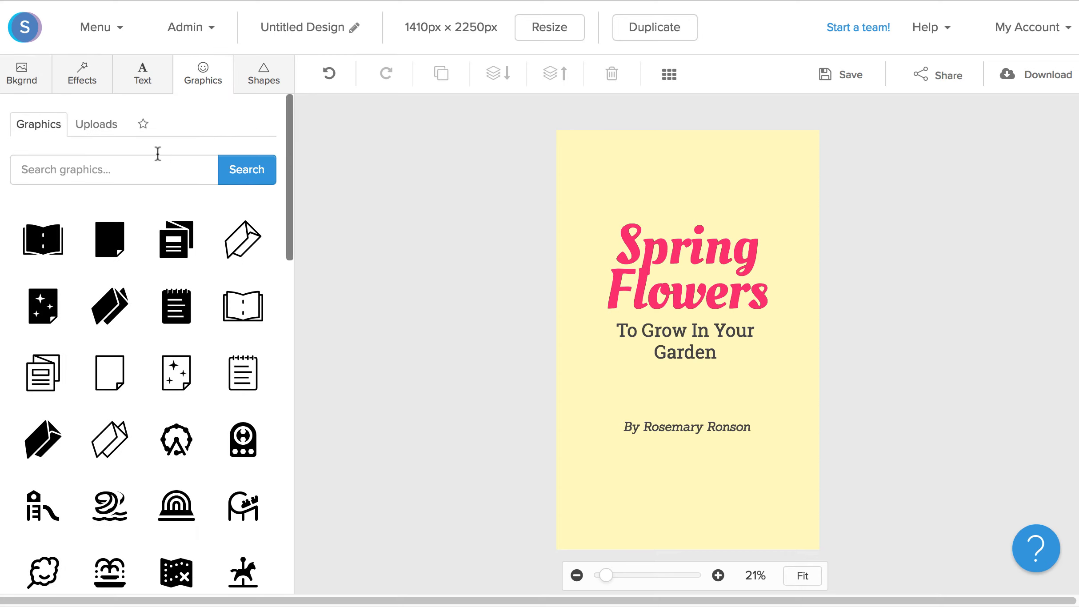
{"action": "left_click", "coordinate": [145, 173]}
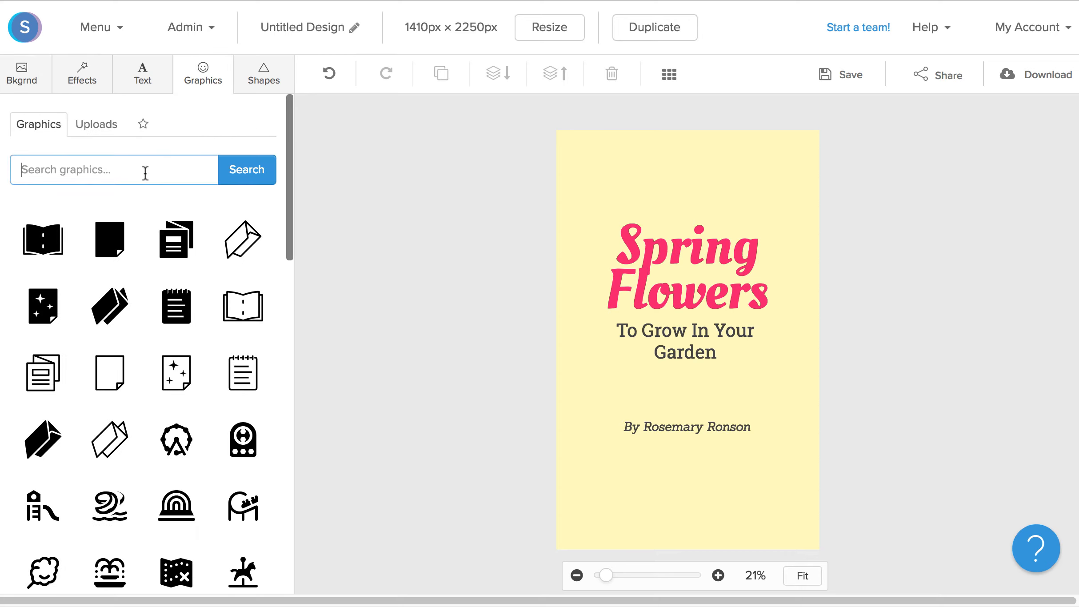
{"action": "type", "text": "flowers"}
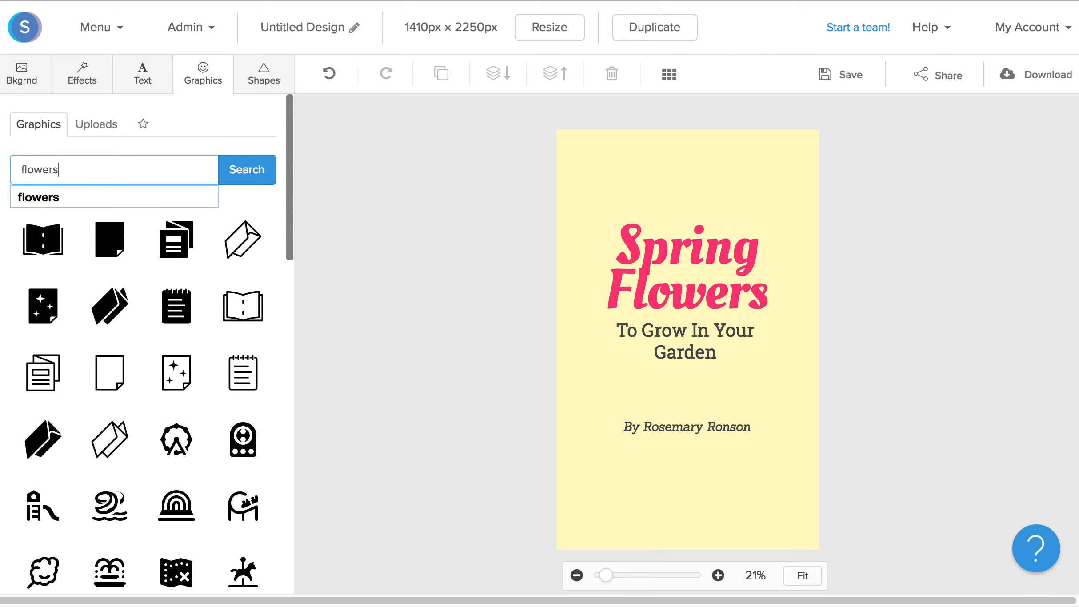
{"action": "key", "text": "Return"}
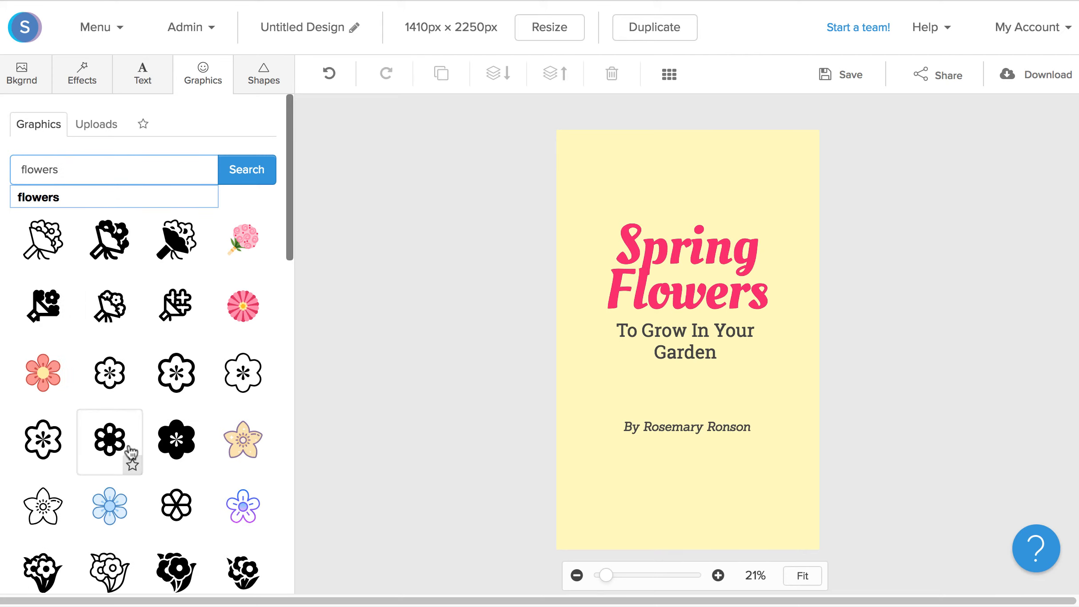
{"action": "scroll", "coordinate": [131, 453], "scroll_direction": "down", "scroll_amount": 4}
{"action": "scroll", "coordinate": [131, 453], "scroll_direction": "down", "scroll_amount": 5}
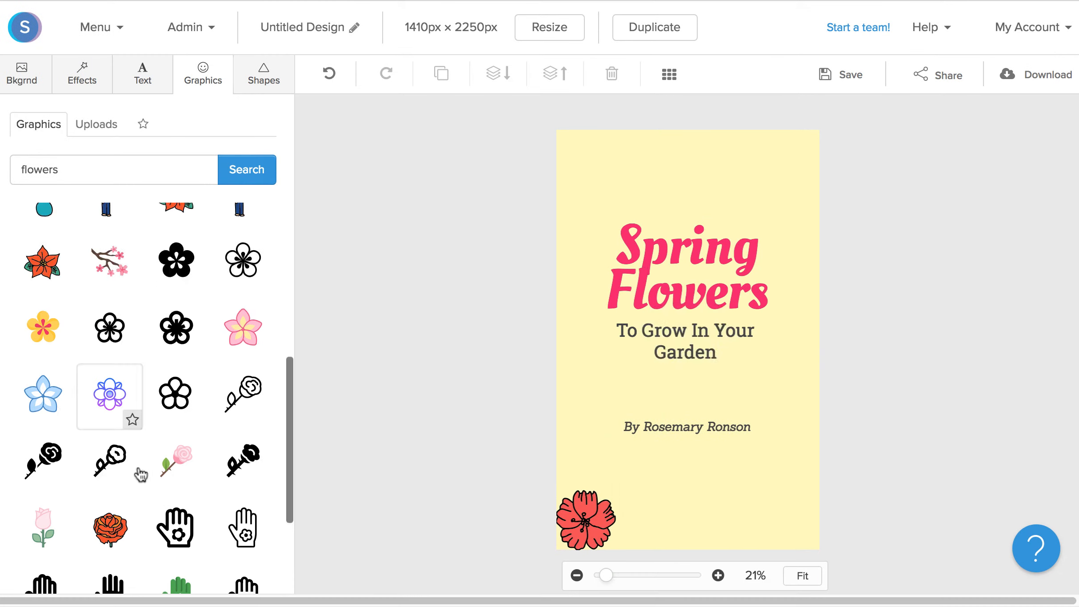
{"action": "left_click", "coordinate": [106, 523]}
{"action": "left_click", "coordinate": [158, 417]}
{"action": "left_click_drag", "start_coordinate": [696, 349], "coordinate": [701, 521]}
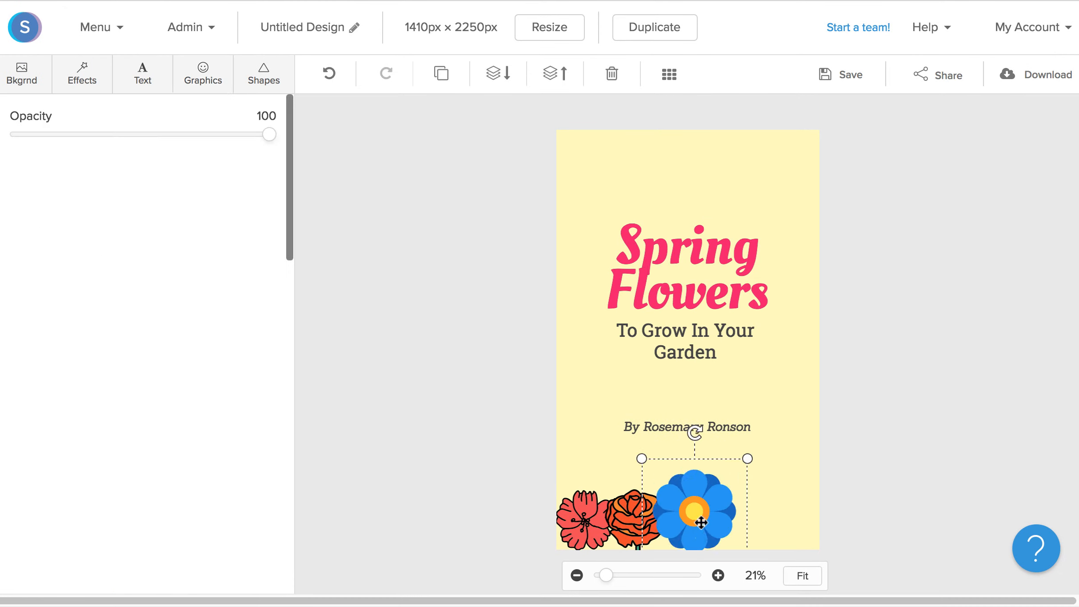
{"action": "left_click_drag", "start_coordinate": [747, 458], "coordinate": [718, 486]}
- Add a sunflower and a red star-shaped flower to extend the row of flowers along the bottom
{"action": "left_click", "coordinate": [203, 73]}
{"action": "left_click", "coordinate": [176, 373]}
{"action": "left_click_drag", "start_coordinate": [688, 339], "coordinate": [740, 491]}
{"action": "left_click_drag", "start_coordinate": [790, 438], "coordinate": [758, 474]}
{"action": "left_click_drag", "start_coordinate": [734, 507], "coordinate": [750, 517]}
{"action": "left_click", "coordinate": [203, 73]}
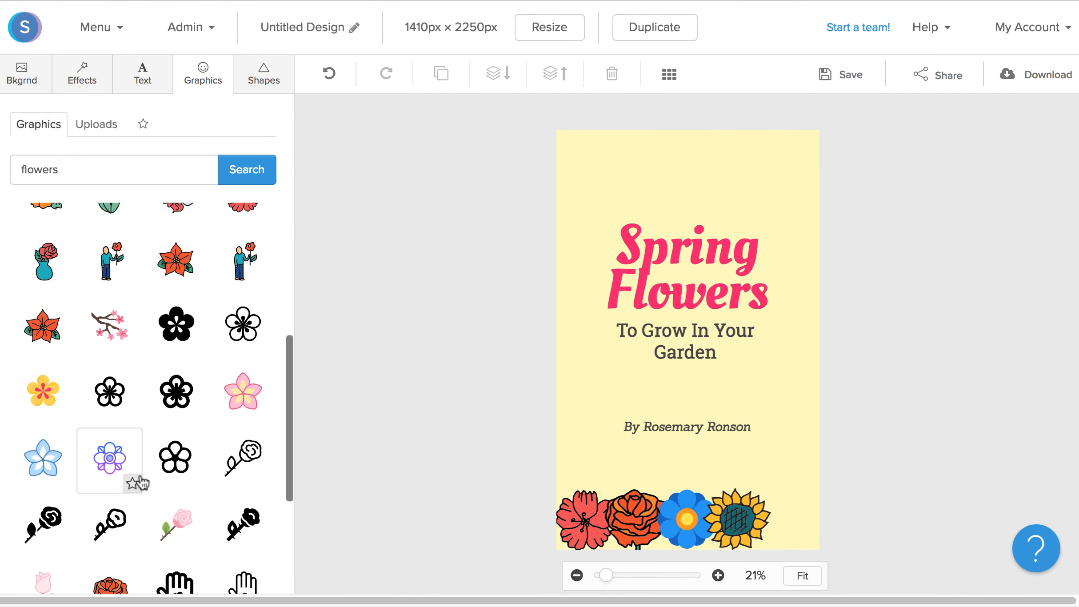
{"action": "scroll", "coordinate": [162, 458], "scroll_direction": "down", "scroll_amount": 2}
{"action": "left_click", "coordinate": [109, 502]}
{"action": "left_click_drag", "start_coordinate": [757, 486], "coordinate": [768, 515]}
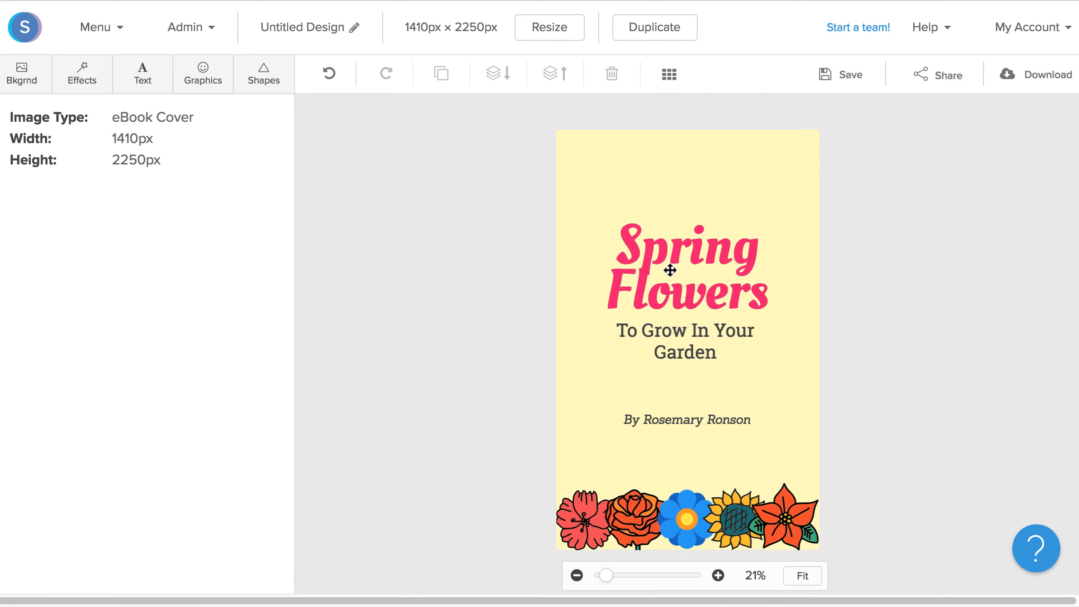
- Nudge the heading, the subtitle and the author line slightly upward on the cover
{"action": "left_click_drag", "start_coordinate": [670, 270], "coordinate": [671, 256]}
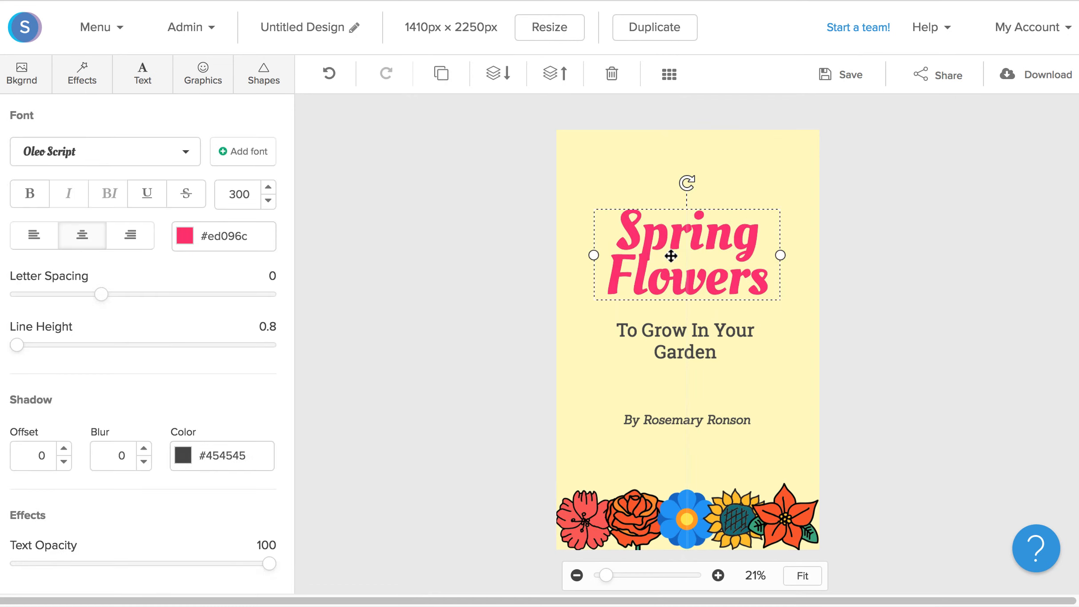
{"action": "left_click_drag", "start_coordinate": [678, 328], "coordinate": [678, 316]}
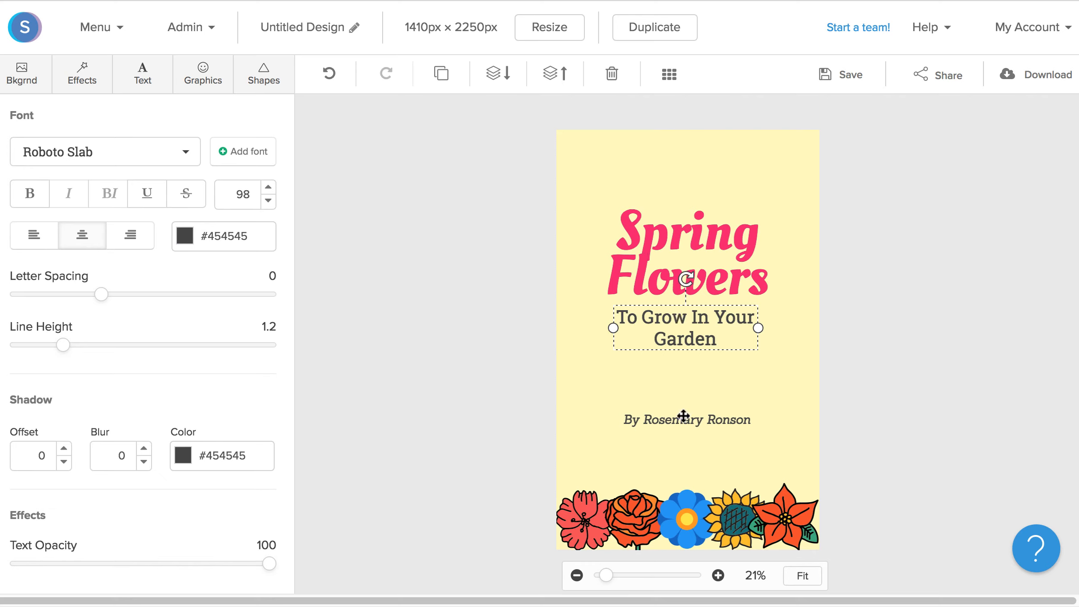
{"action": "left_click_drag", "start_coordinate": [683, 416], "coordinate": [682, 406]}
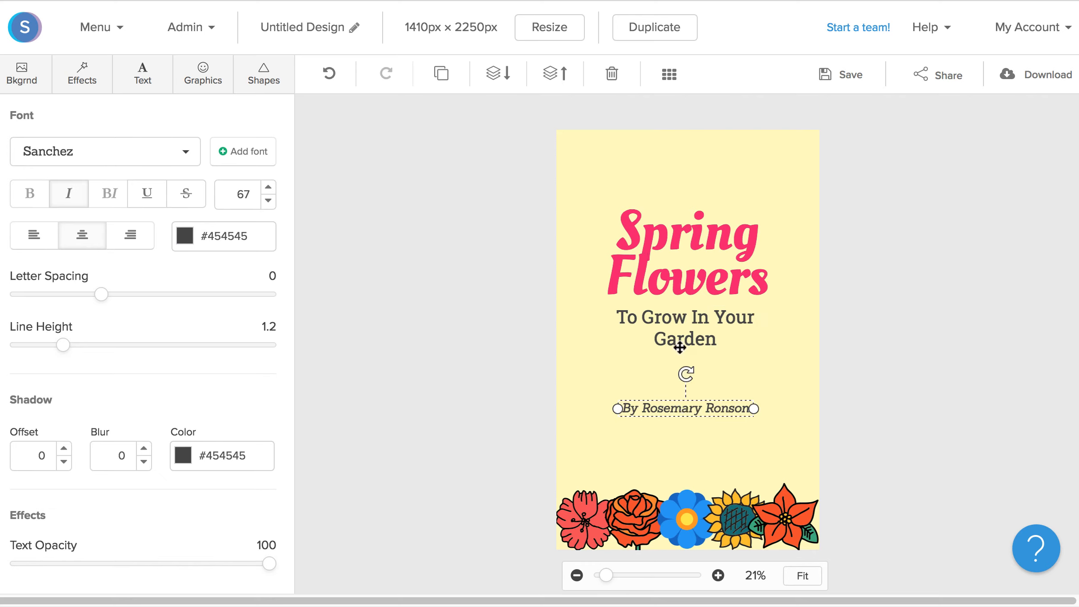
- Change the heading's text color to a blue swatch from the popular colors
{"action": "left_click", "coordinate": [684, 286]}
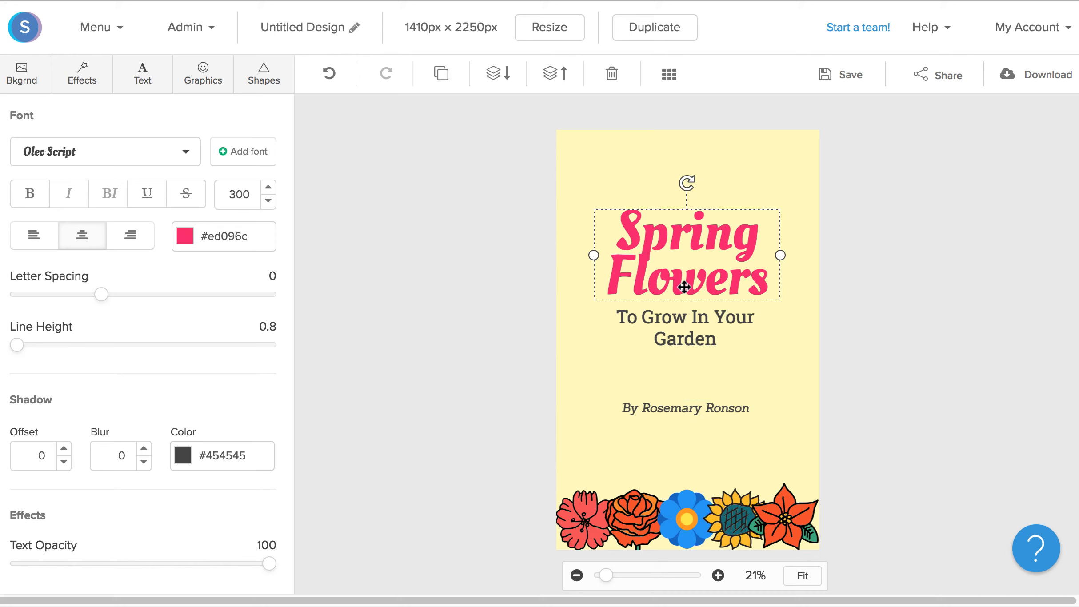
{"action": "left_click", "coordinate": [187, 238]}
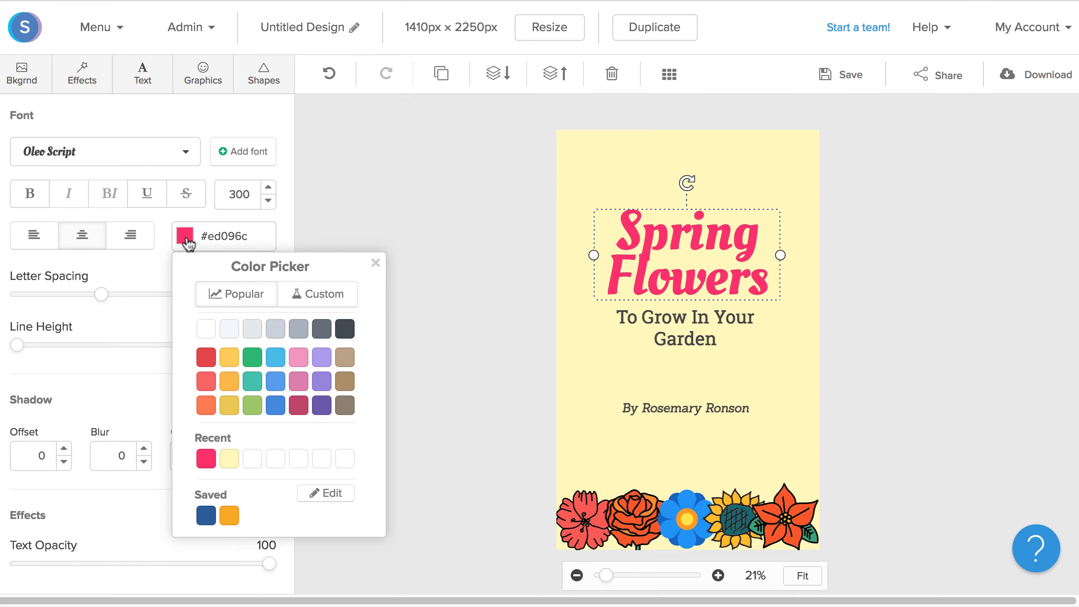
{"action": "left_click", "coordinate": [274, 407]}
{"action": "left_click", "coordinate": [459, 389]}
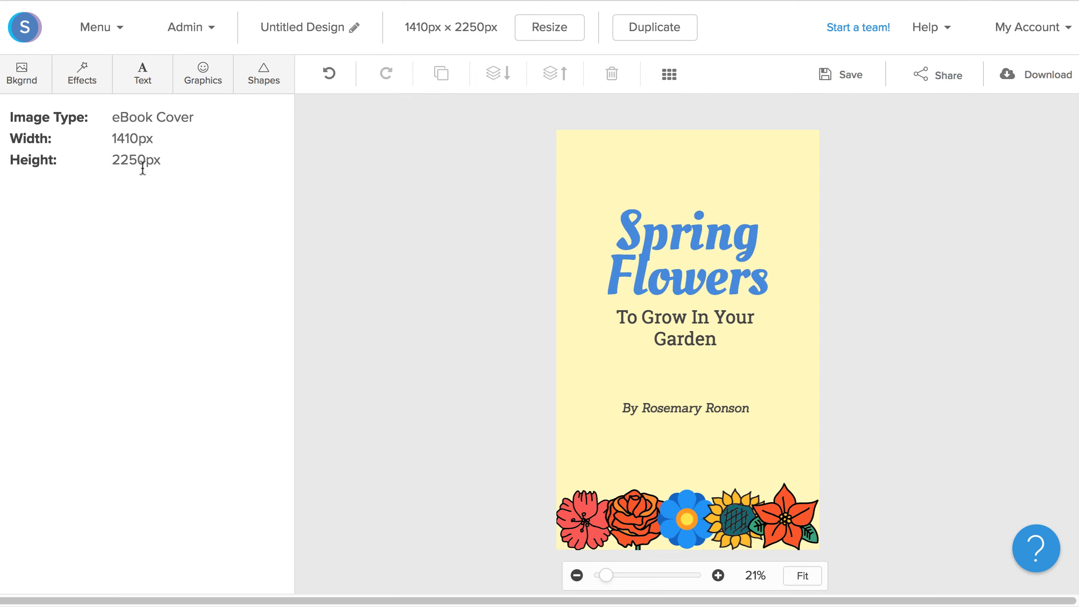
- Set the cover's background color to the golden yellow #f6bb42 after trying a red swatch
{"action": "left_click", "coordinate": [20, 80]}
{"action": "left_click", "coordinate": [161, 183]}
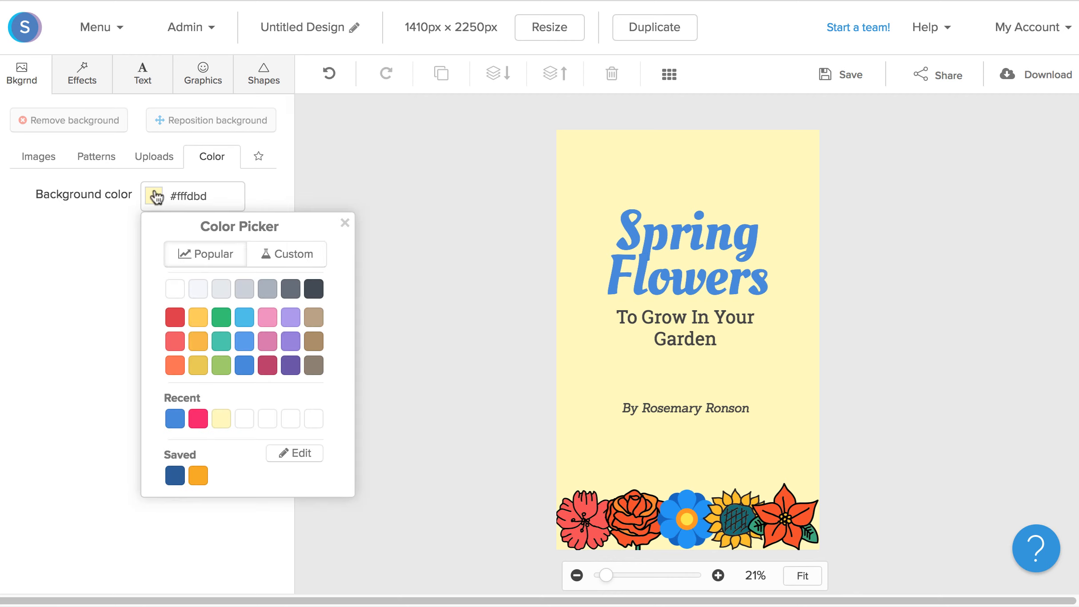
{"action": "left_click", "coordinate": [176, 318]}
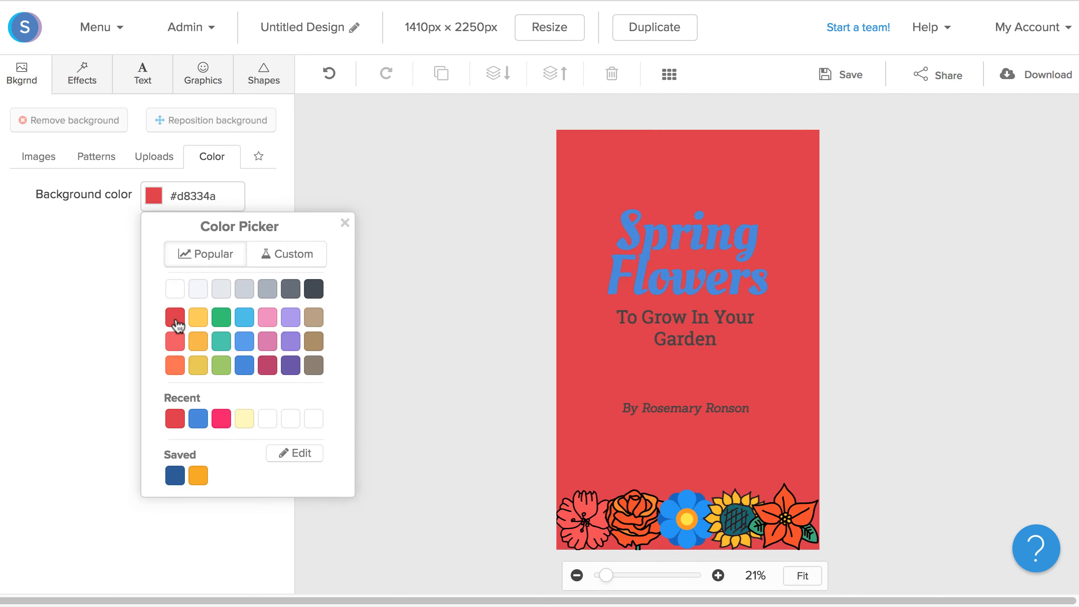
{"action": "left_click", "coordinate": [199, 319]}
{"action": "left_click", "coordinate": [202, 341]}
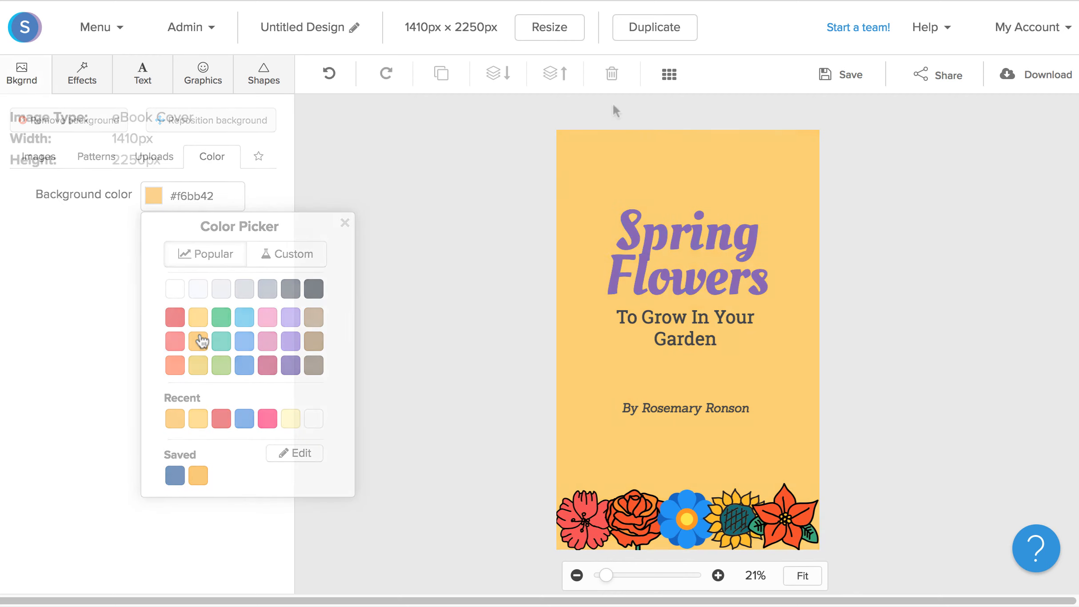